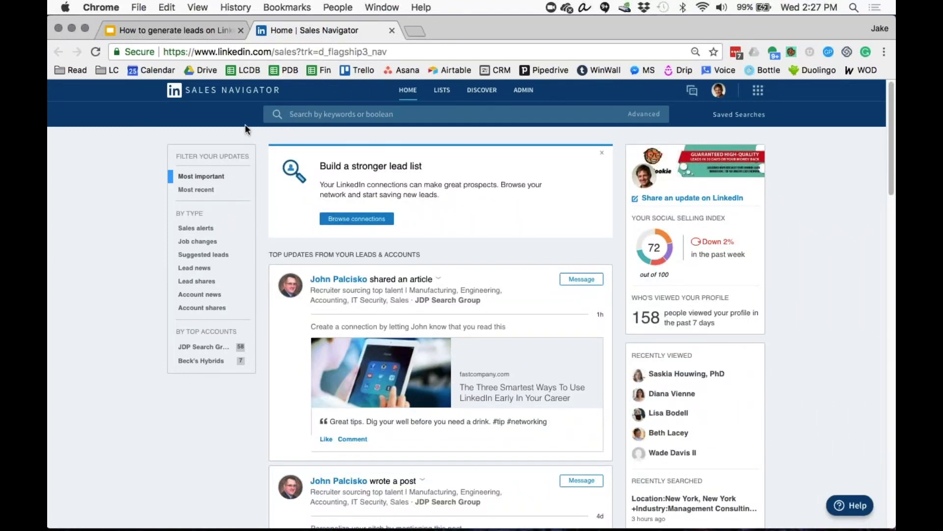
Step: Open the Advanced Lead Search form from the Advanced menu next to the search bar
click(639, 116)
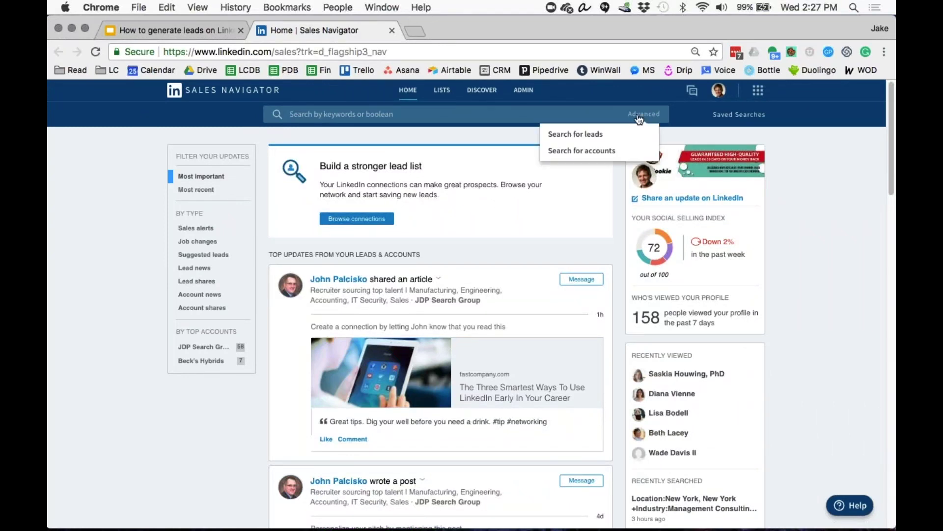
click(599, 137)
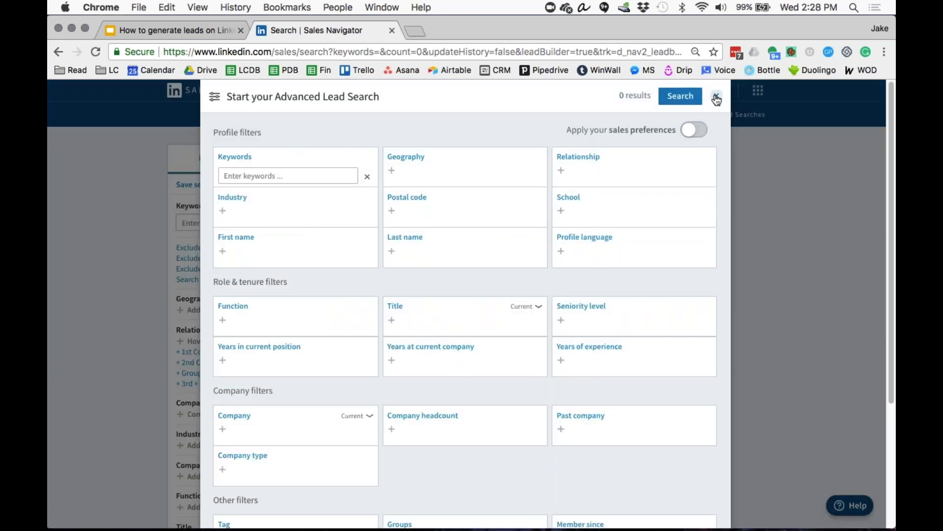
Step: Close the advanced form and set the Geography filter to Greater New York City Area
click(717, 98)
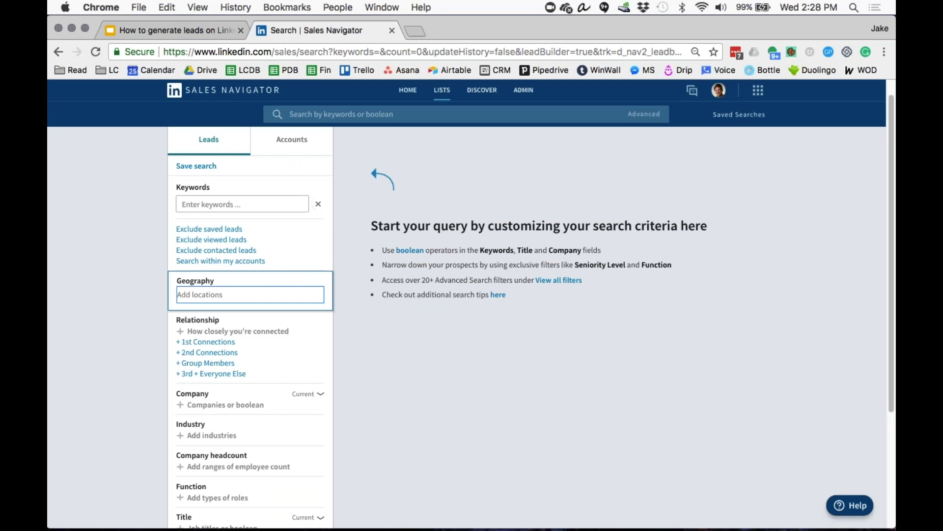
text(New York City)
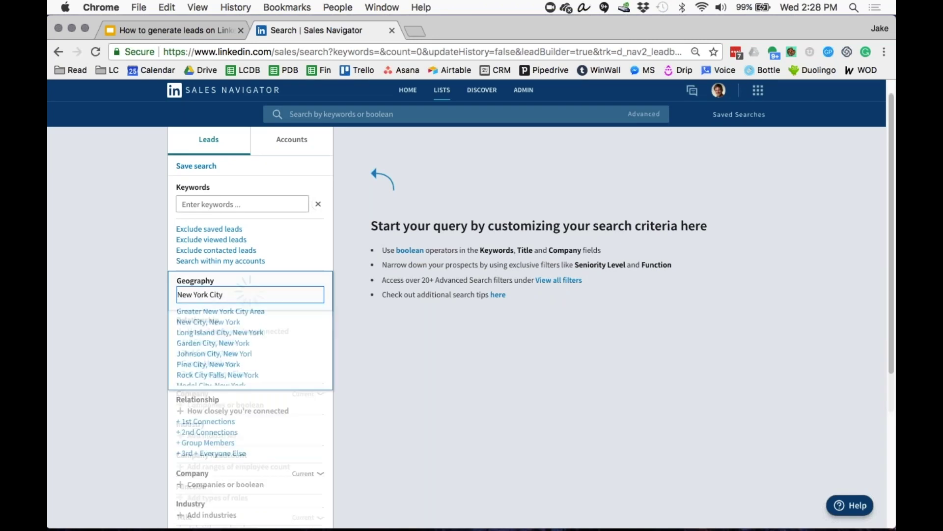
click(199, 314)
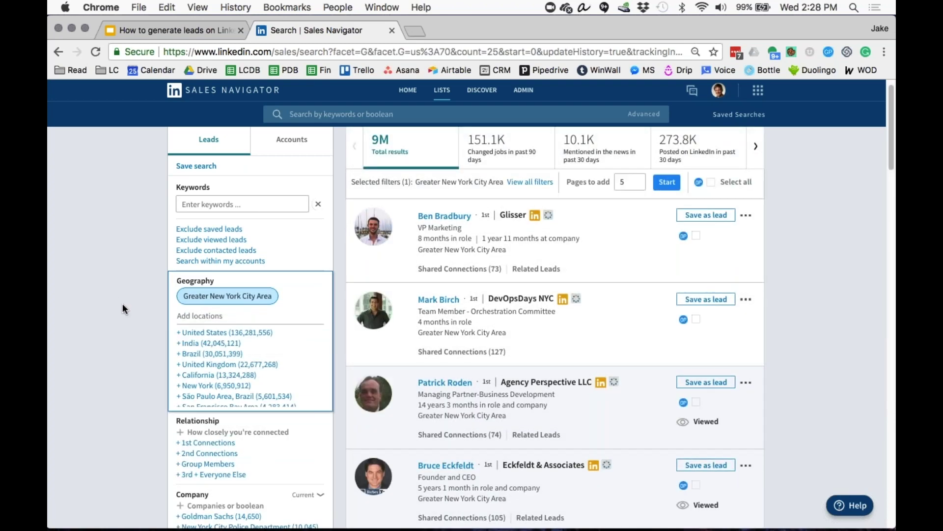
scroll(123, 303, down, 1)
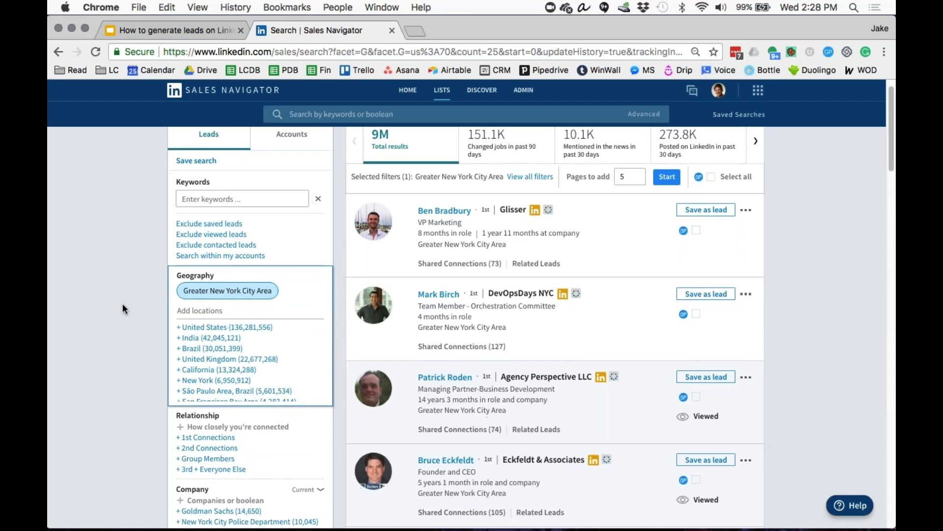
scroll(128, 290, up, 1)
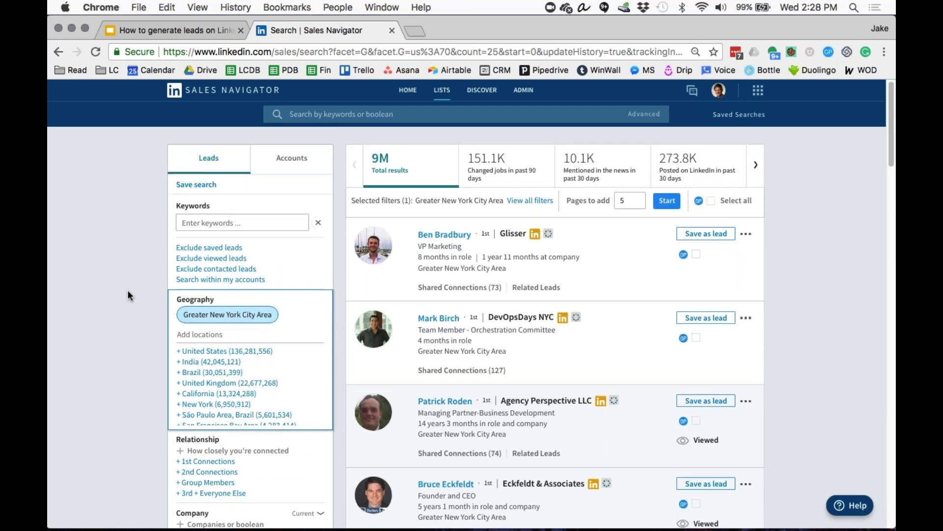
scroll(147, 292, down, 1)
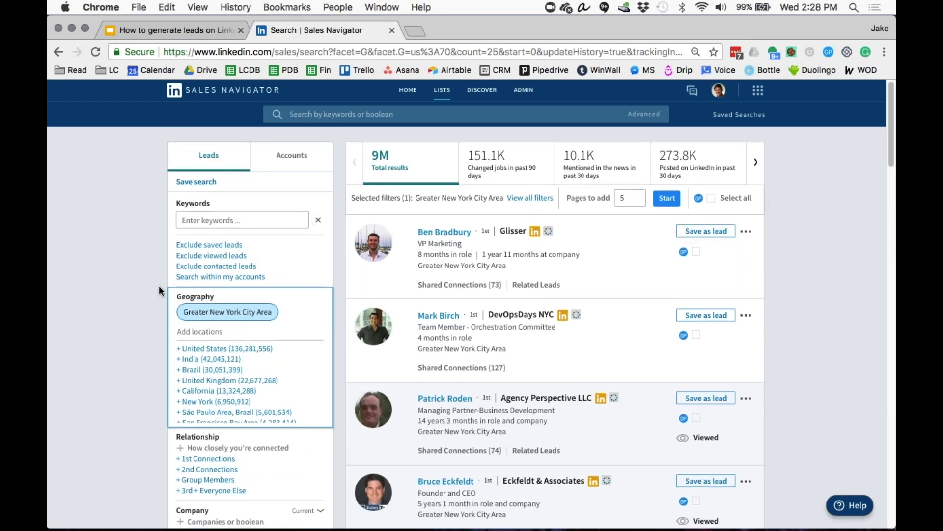
scroll(158, 287, down, 5)
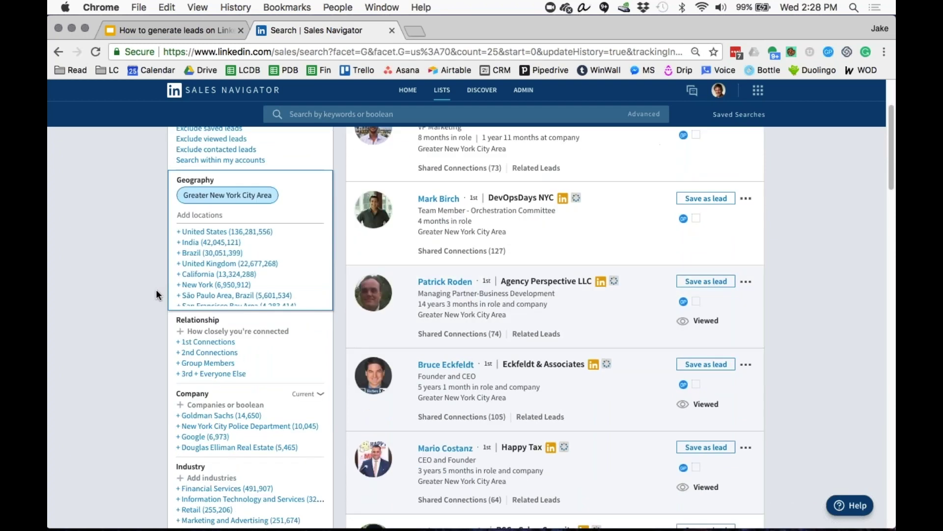
scroll(155, 294, down, 3)
scroll(155, 293, down, 5)
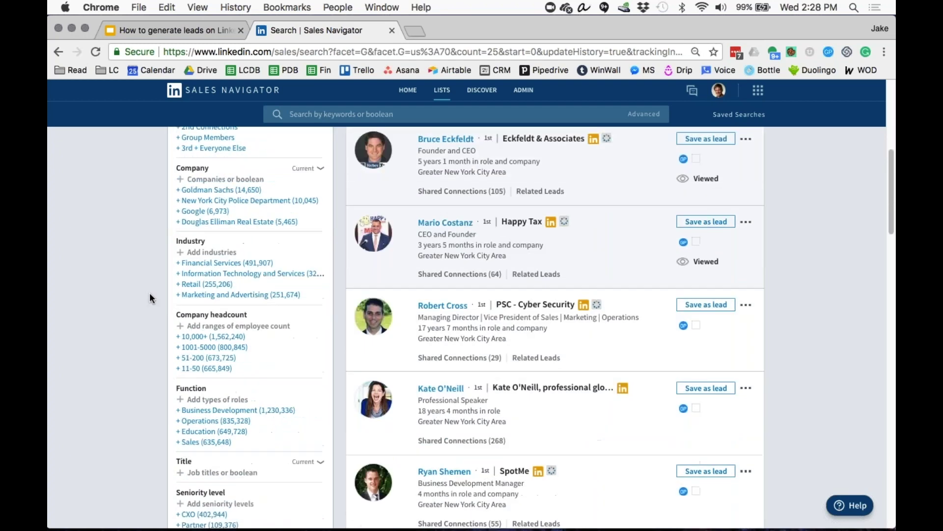
scroll(150, 294, down, 2)
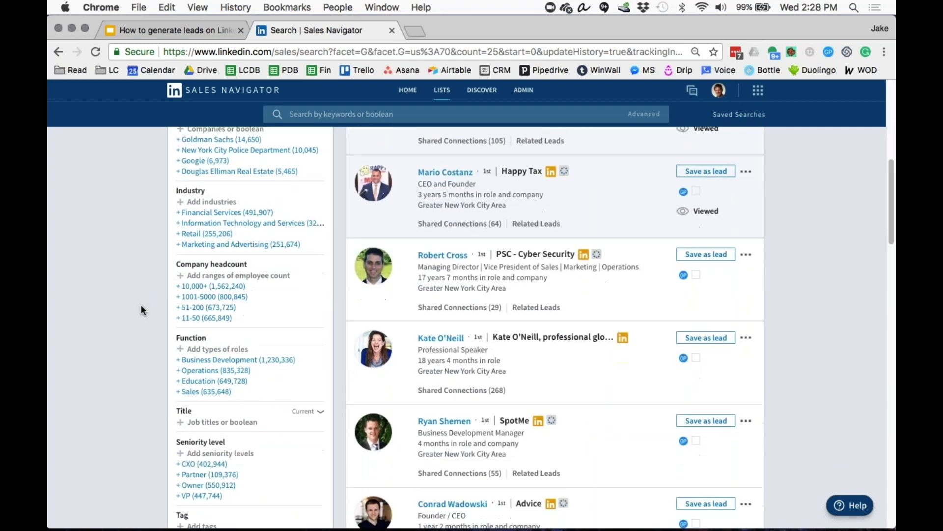
scroll(141, 310, up, 2)
Step: Filter leads by company headcount of 11-50 employees
click(212, 320)
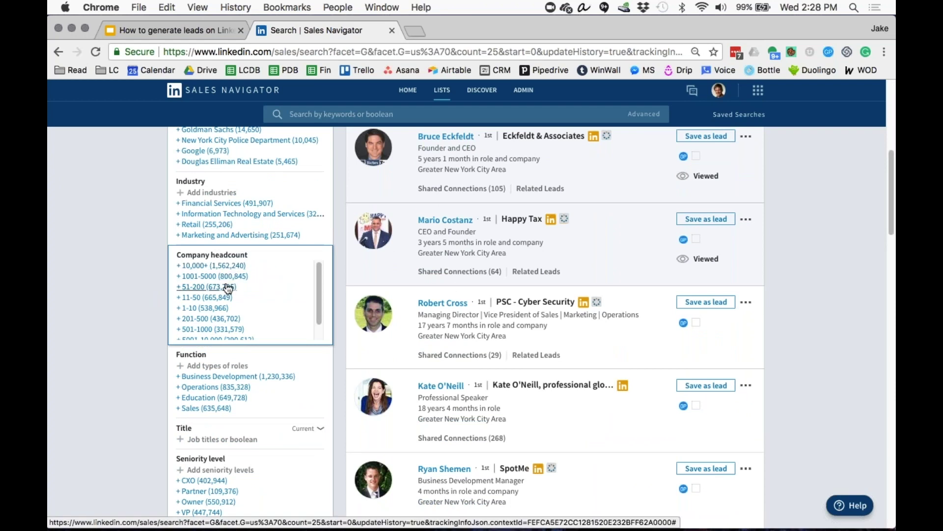
key(super+equal)
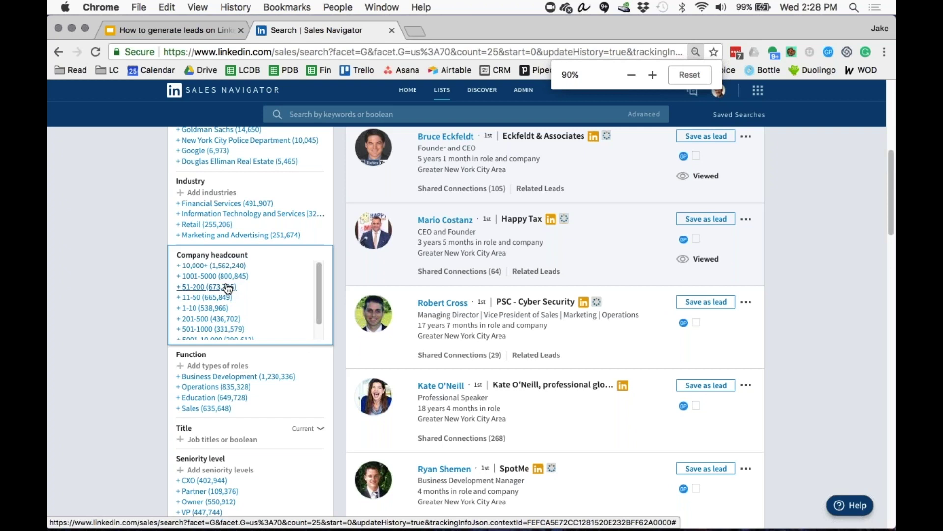
key(super+equal)
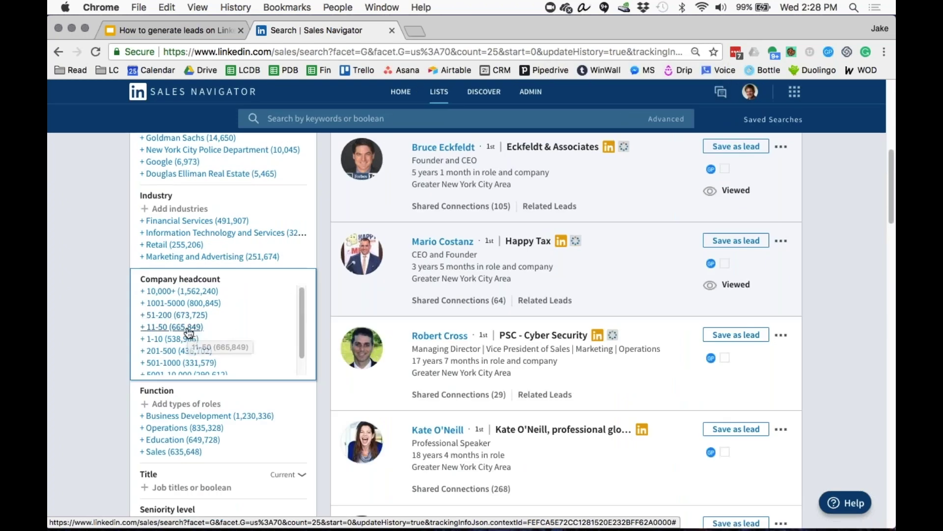
click(189, 333)
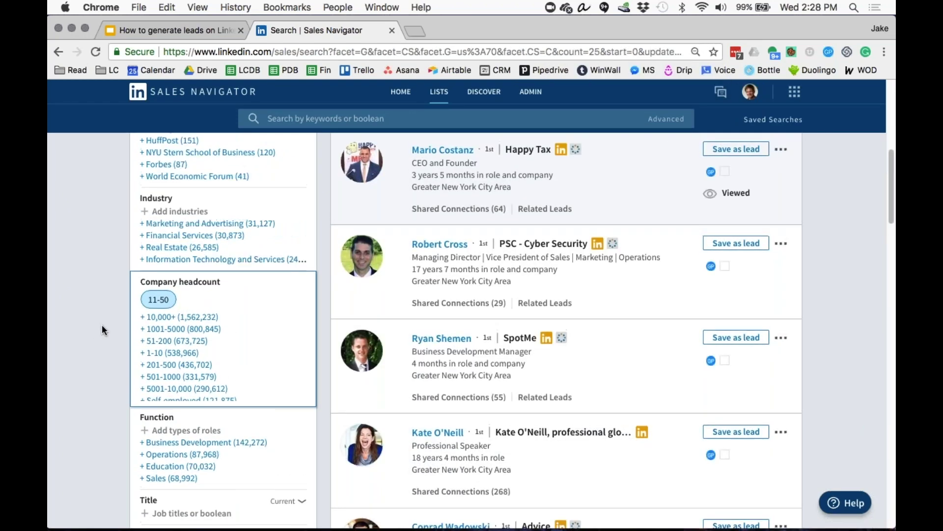
Step: Add the Management Consulting industry filter and review the narrowed 6.8K results
scroll(147, 295, up, 2)
click(179, 272)
text(managem)
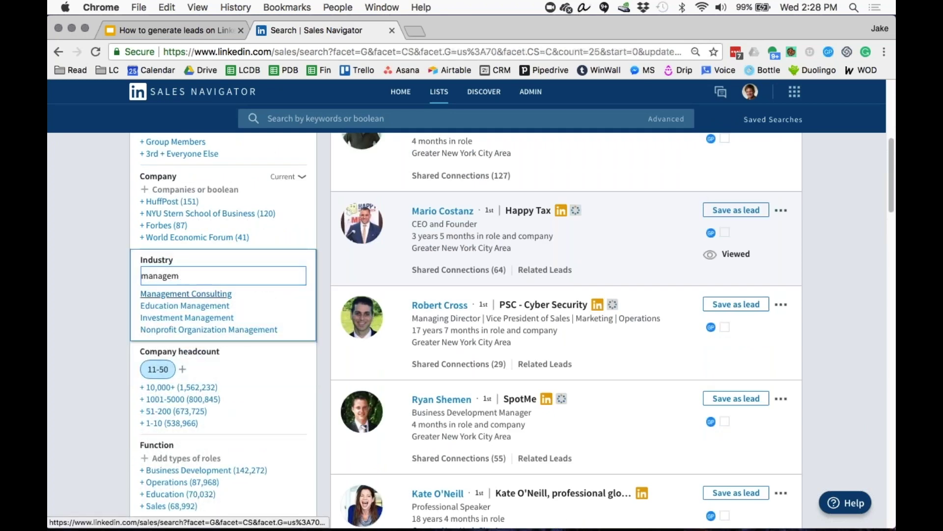
click(186, 295)
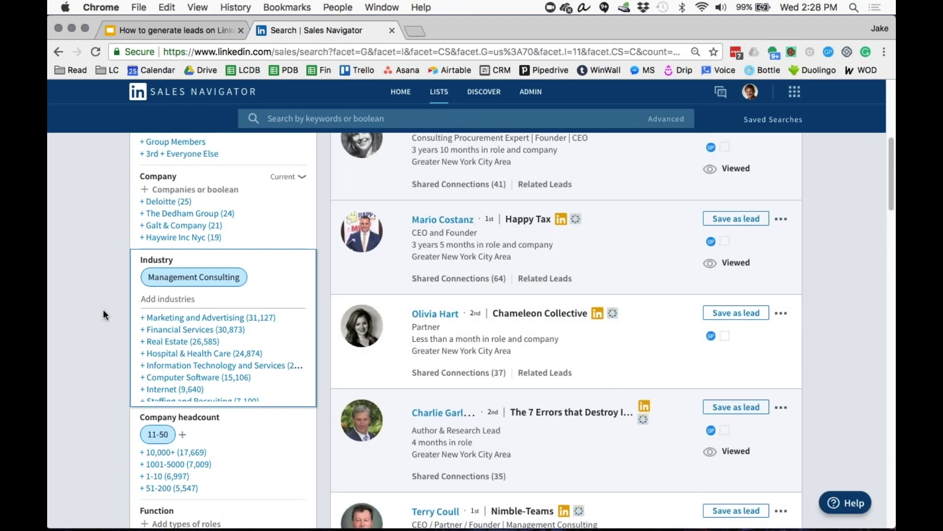
scroll(105, 315, up, 1)
scroll(105, 313, up, 10)
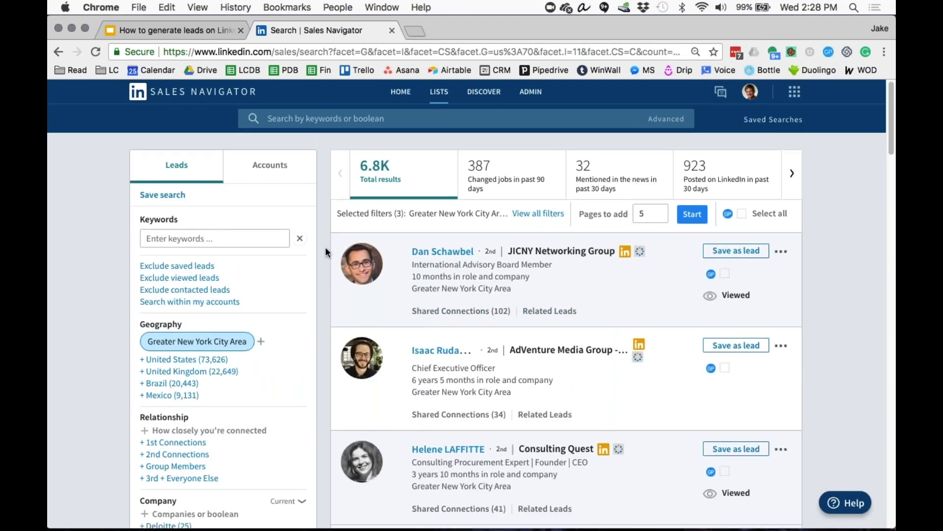
scroll(326, 252, down, 1)
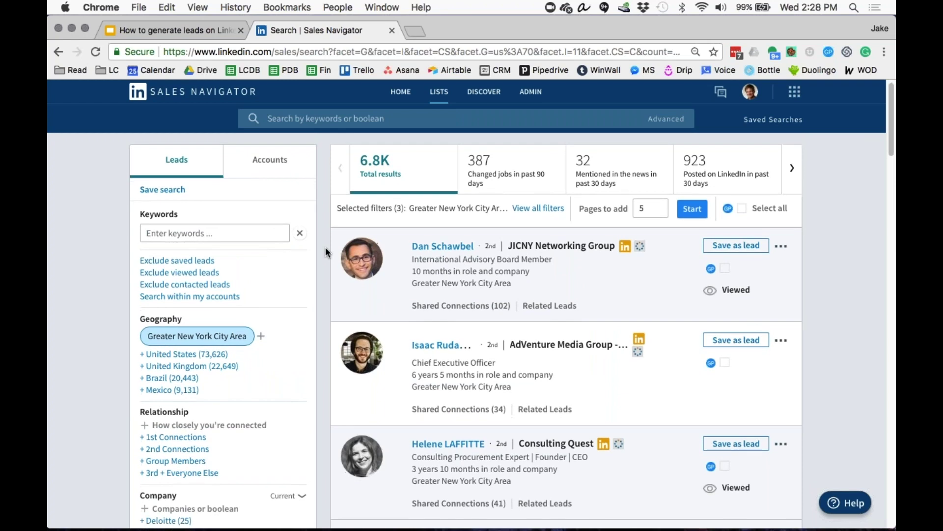
scroll(326, 248, down, 2)
scroll(326, 246, down, 6)
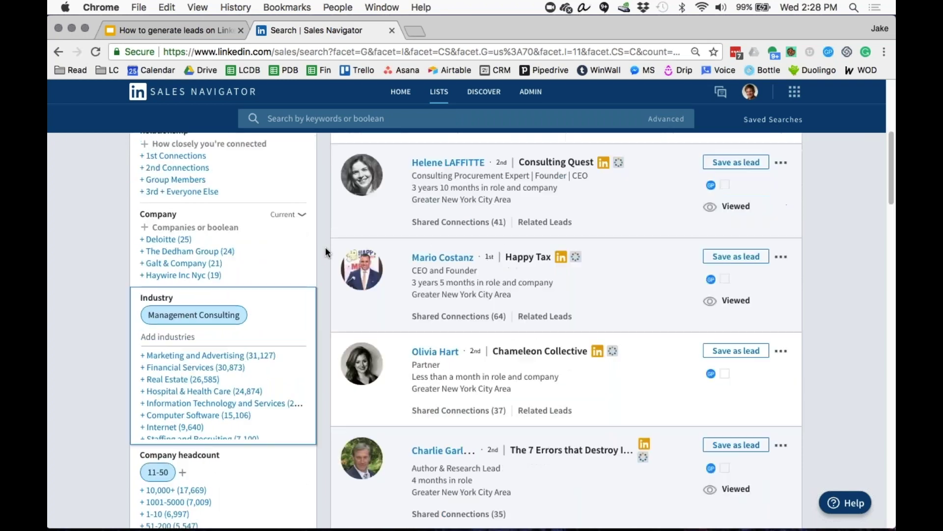
scroll(325, 246, down, 1)
scroll(325, 247, up, 1)
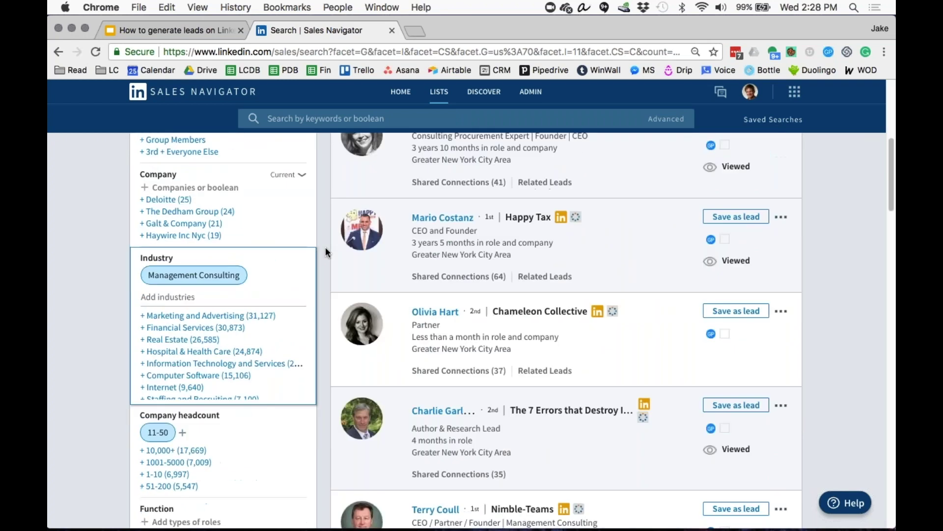
scroll(325, 246, down, 7)
scroll(325, 249, up, 1)
Step: Apply the title query ("Founder" OR "Principal" OR "CEO" OR "Chief Executive Officer")
click(248, 308)
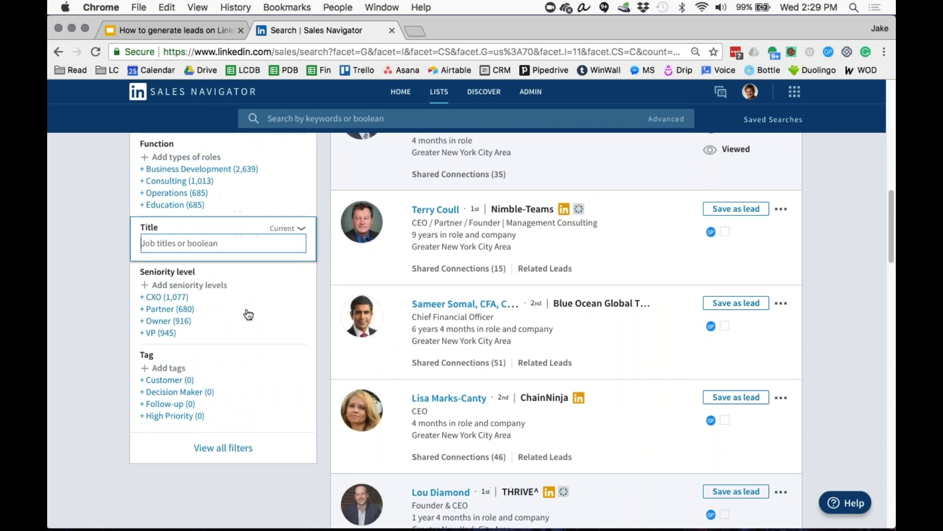
text(()
key(BackSpace)
text(Founder)
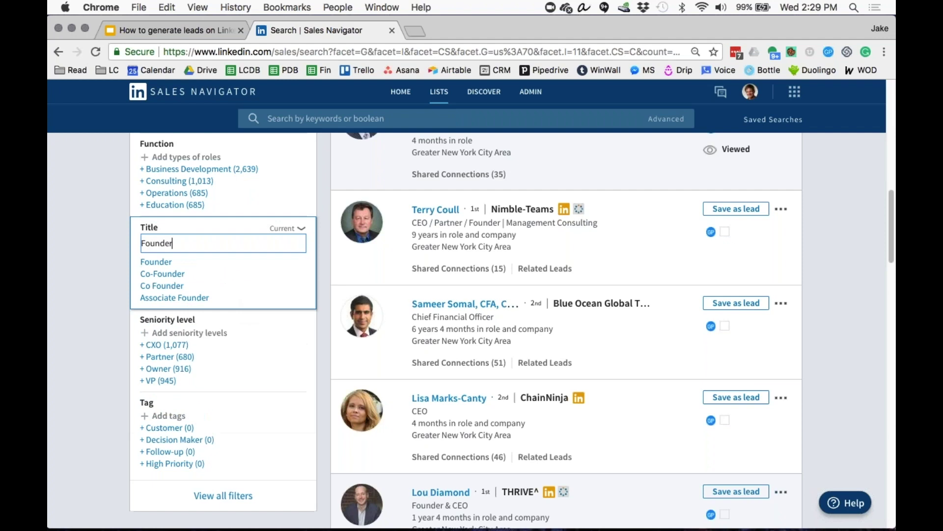
key(super+a)
key(BackSpace)
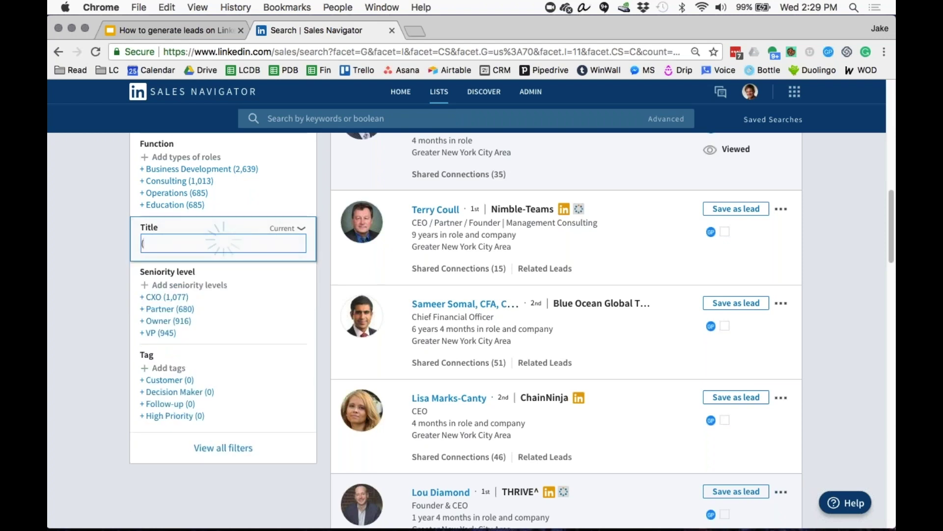
text(("Founder")
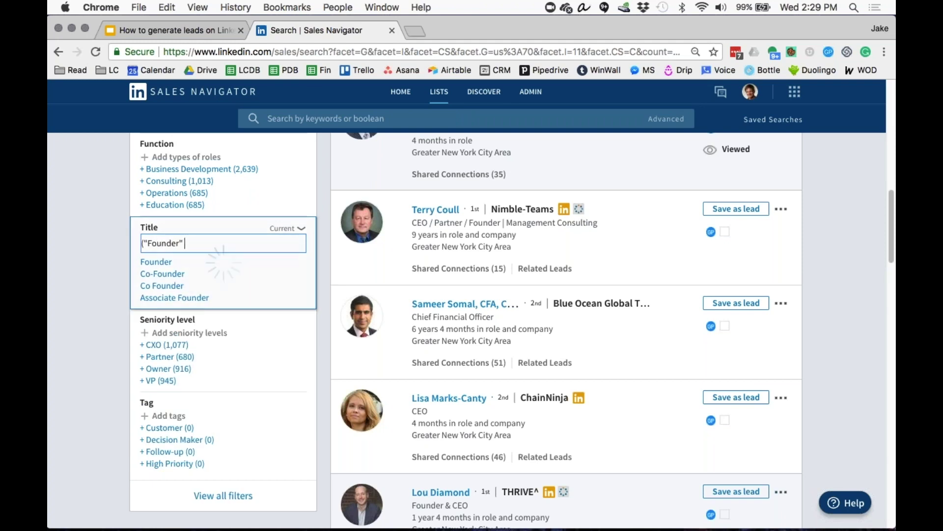
text( OR "Principal)
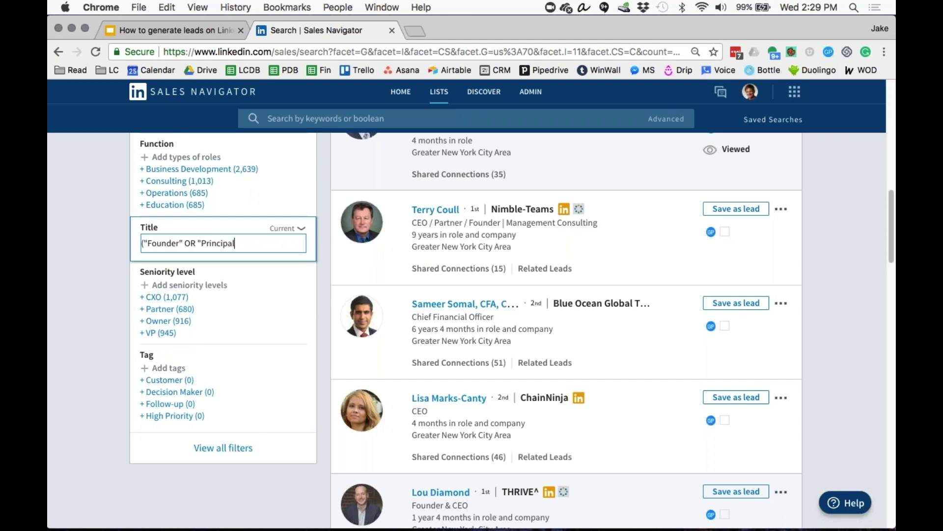
text(" OR ")
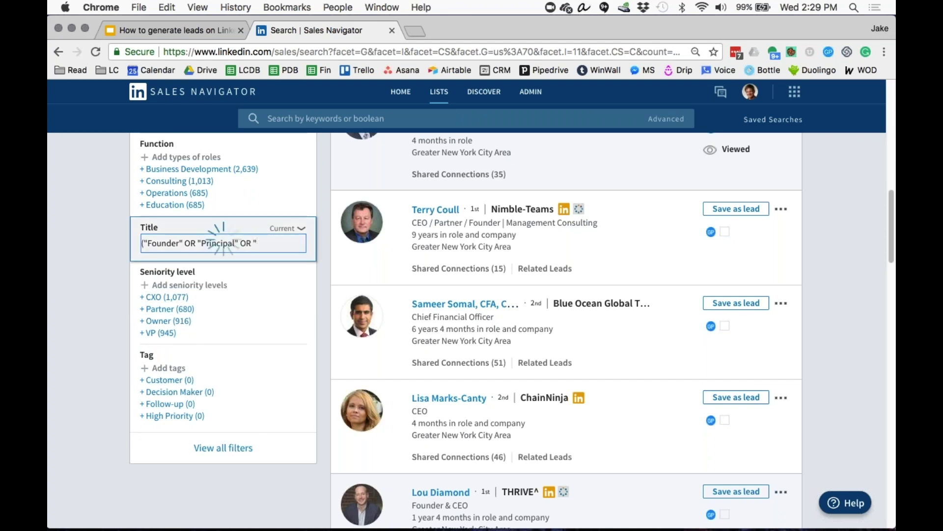
text(CEO")
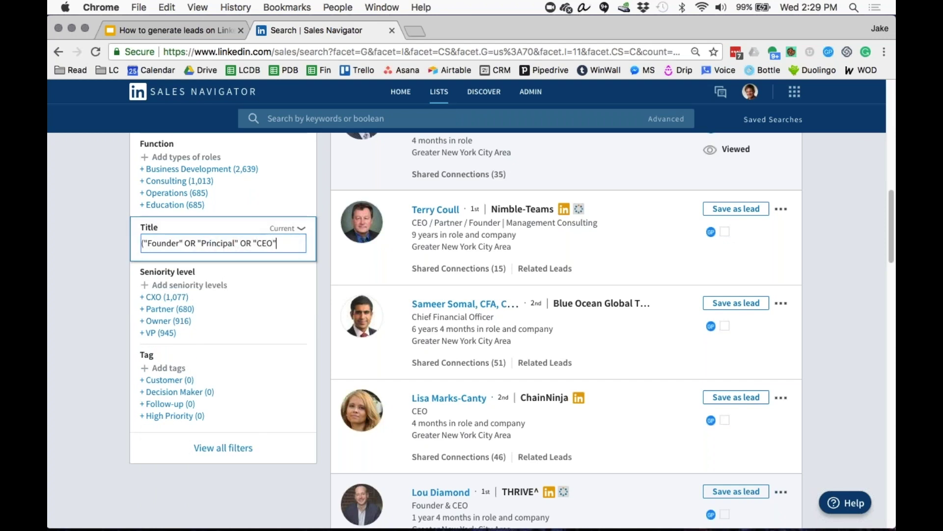
text( OR "Chief)
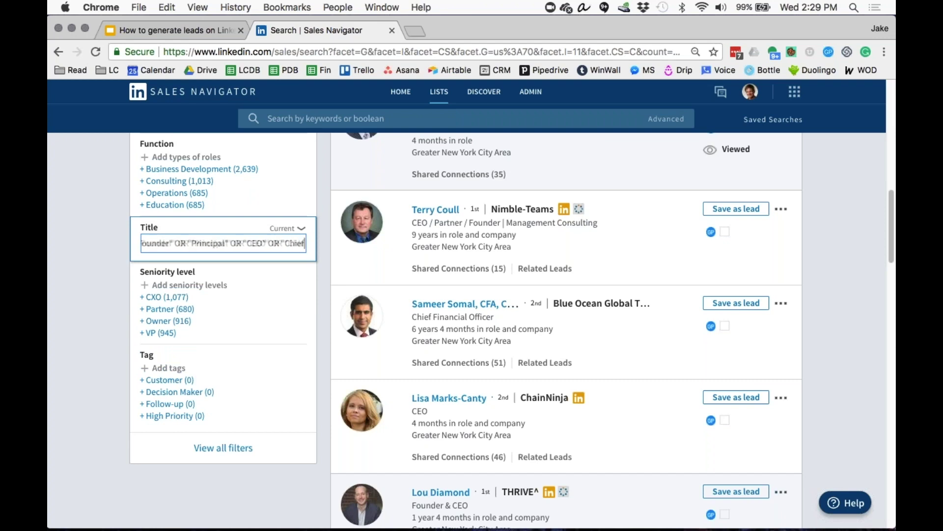
text( Executive Officer")
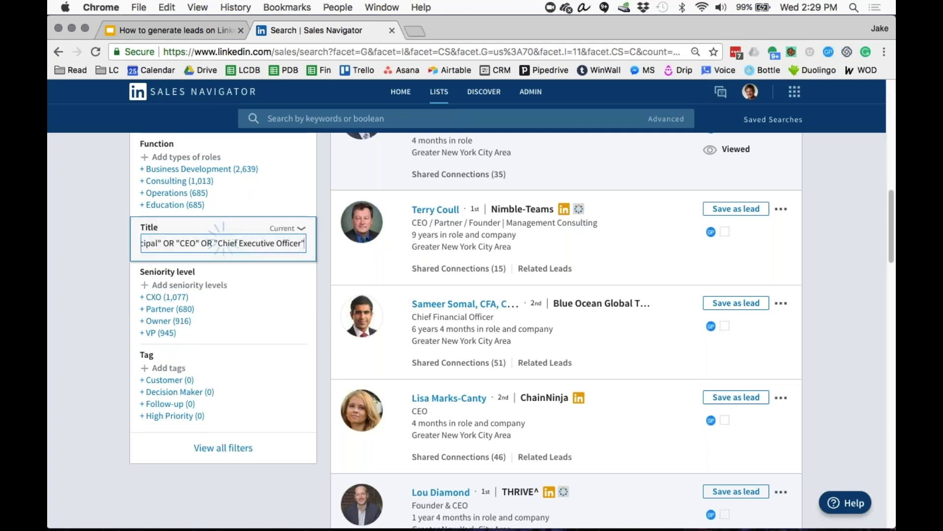
text())
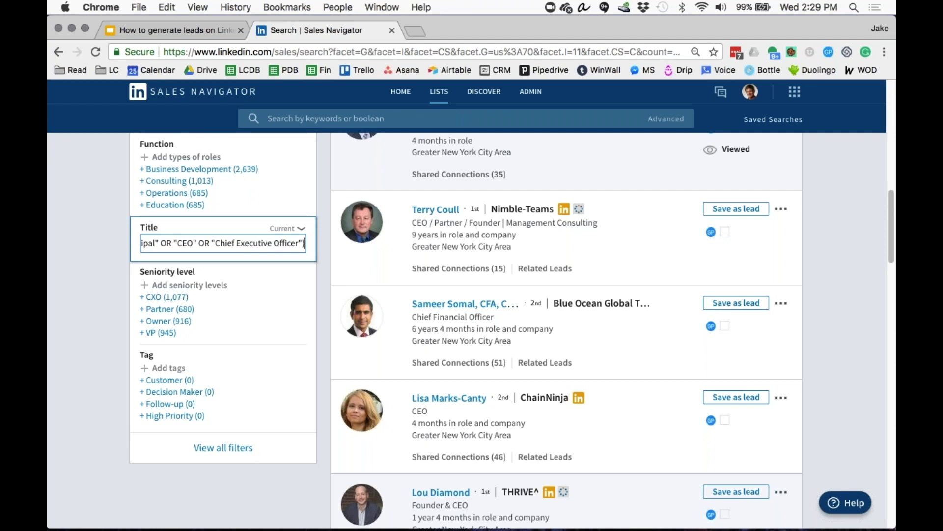
key(Return)
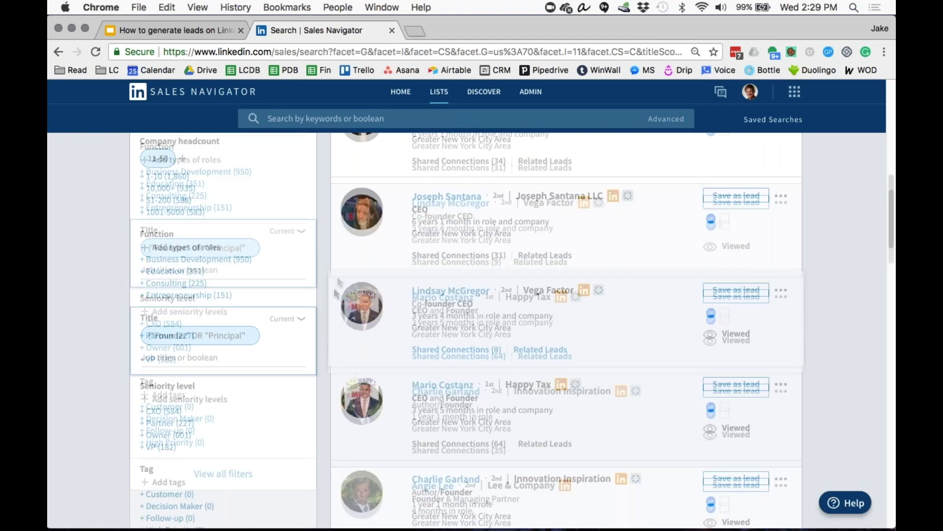
scroll(335, 290, up, 5)
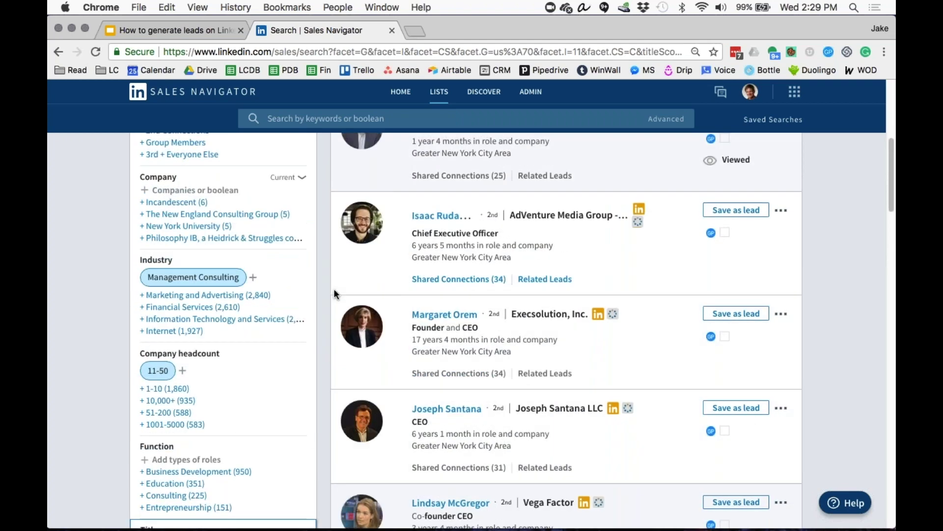
scroll(332, 323, up, 4)
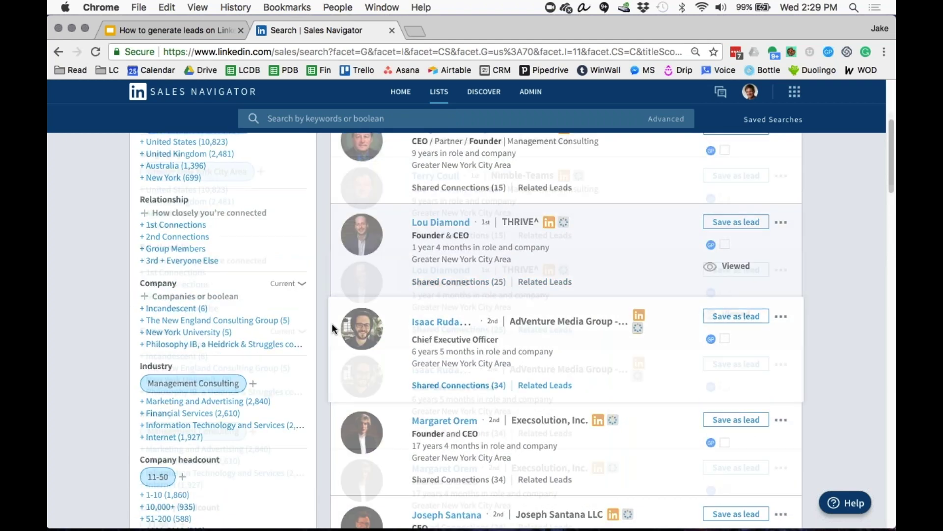
Step: Append NOT ("Assistant" OR "Sales") to the title query and apply it, leaving 1.1K leads
scroll(325, 305, up, 1)
scroll(317, 283, up, 2)
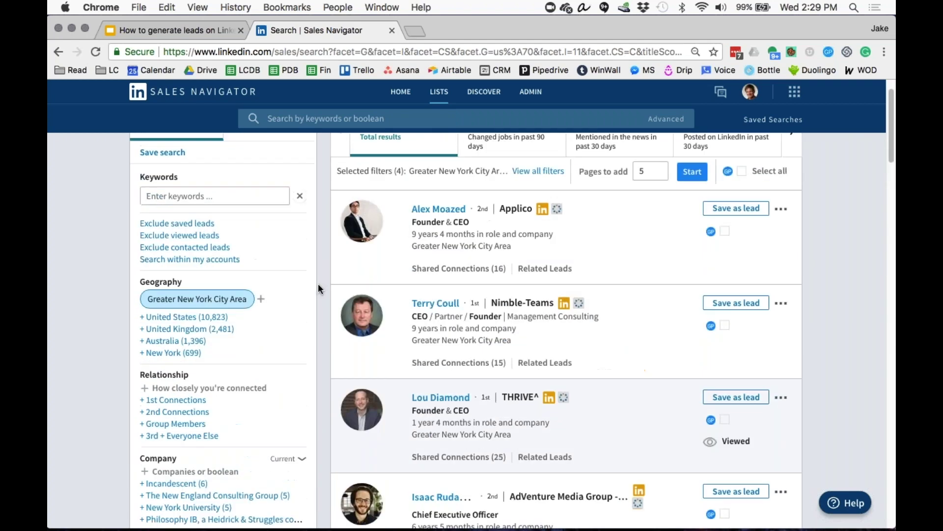
scroll(317, 283, down, 4)
scroll(316, 289, down, 4)
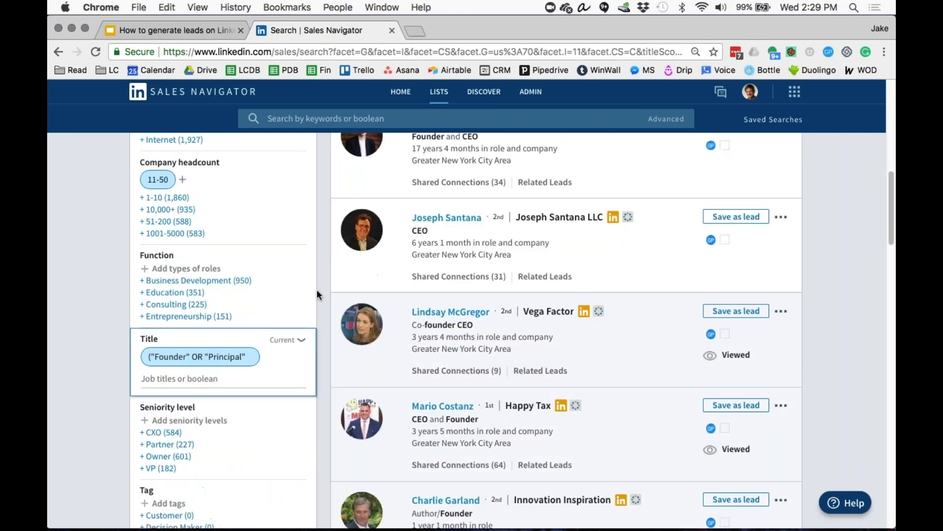
scroll(300, 294, down, 1)
click(280, 299)
text(("As)
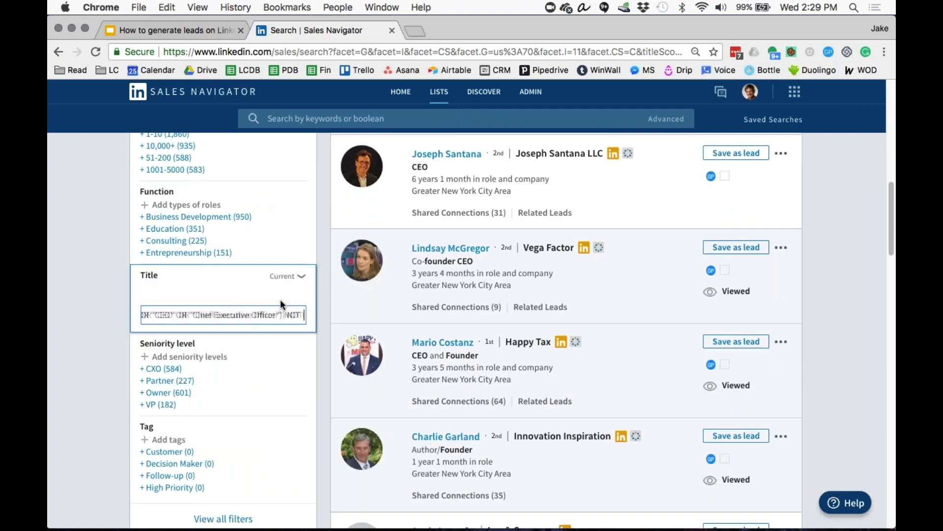
text(sist)
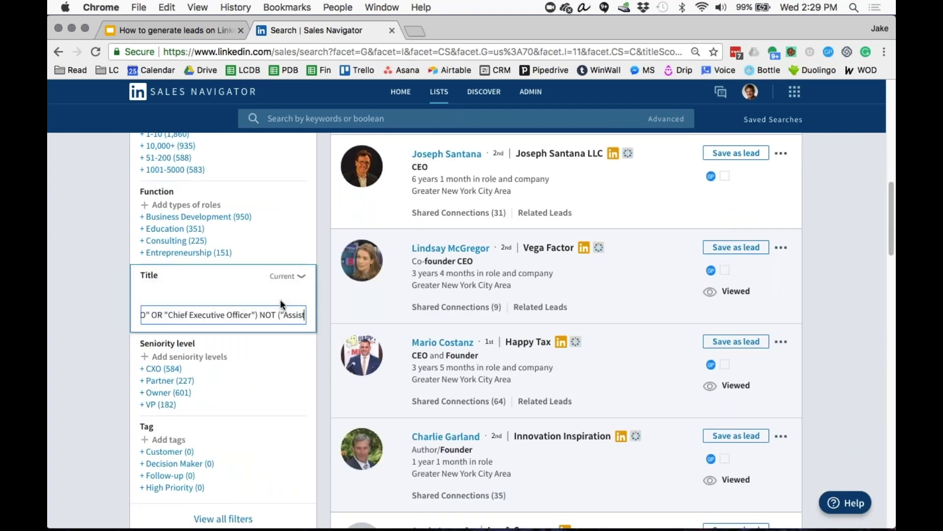
text(ant" OR)
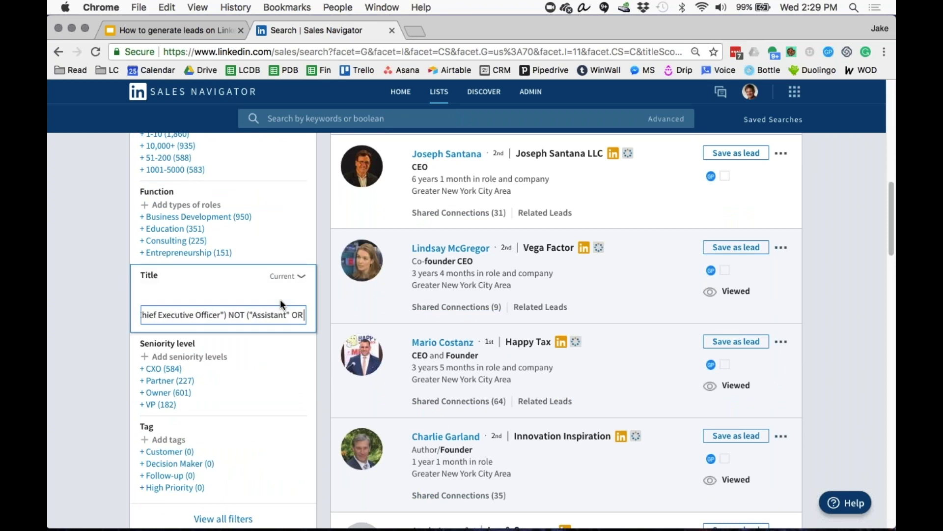
text( "Sales"))
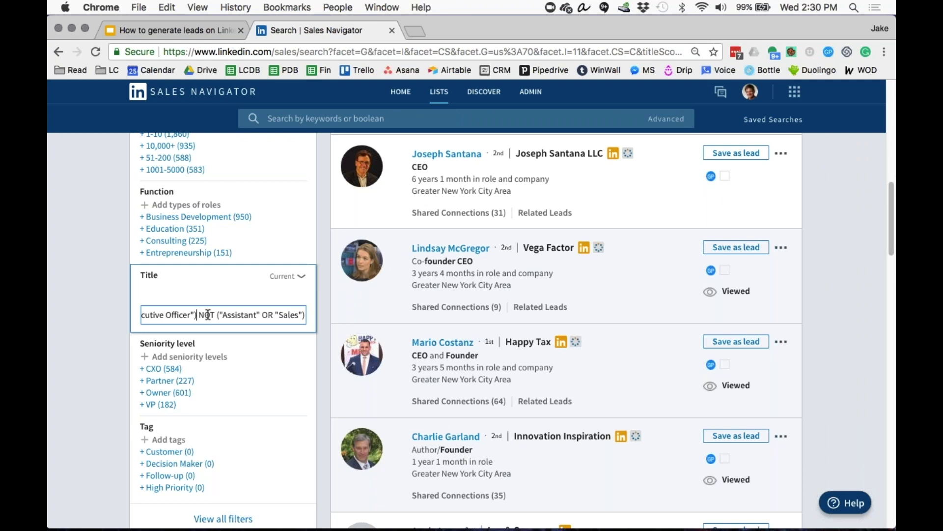
drag(209, 314, 303, 313)
click(303, 313)
key(Return)
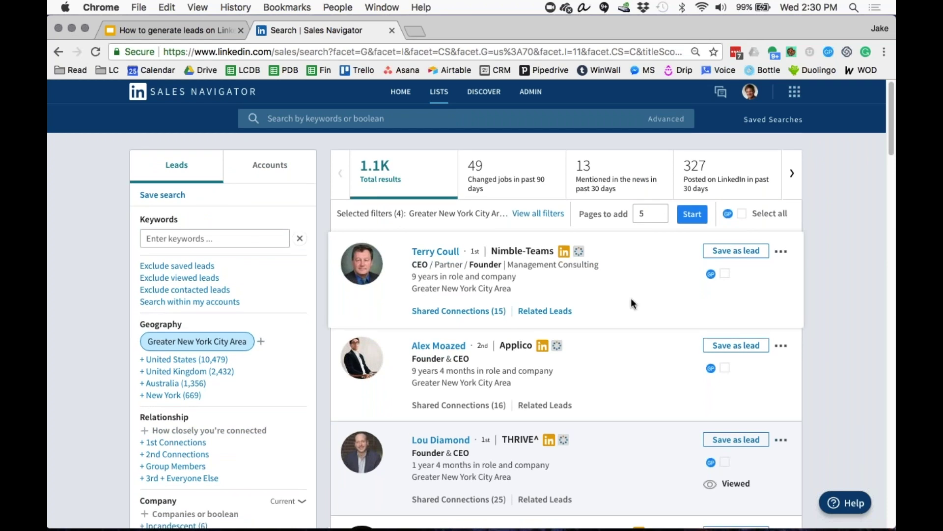
Step: Add 2nd Connections and 3rd + Everyone Else to the Relationship filter
scroll(631, 297, down, 2)
scroll(648, 352, down, 4)
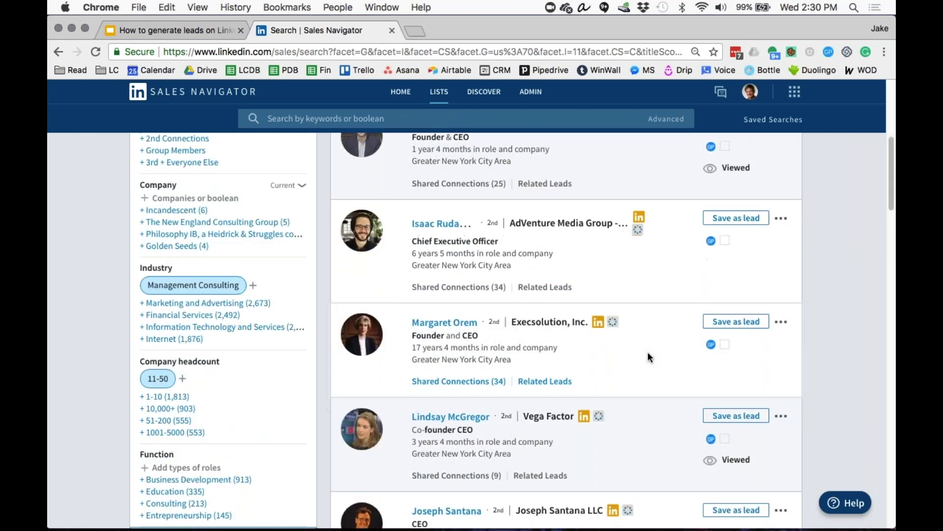
scroll(649, 349, down, 2)
scroll(649, 349, down, 2)
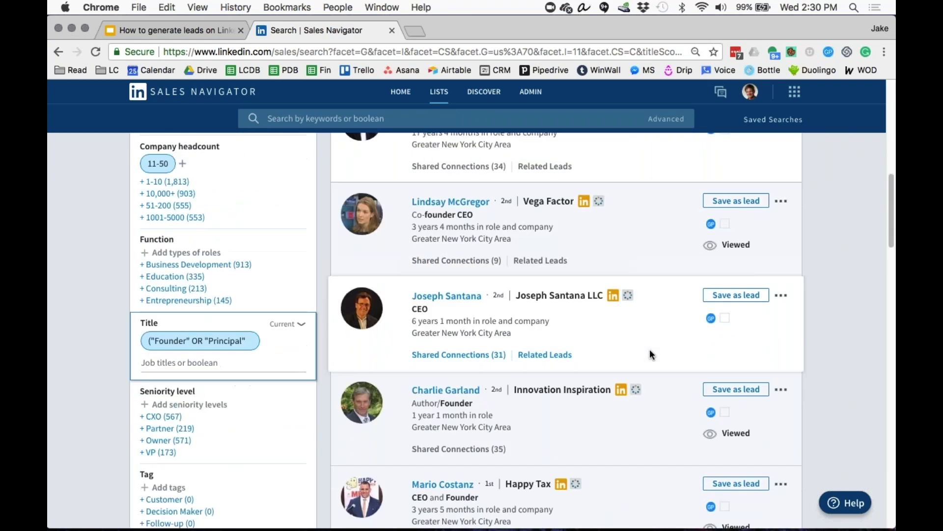
scroll(650, 353, up, 1)
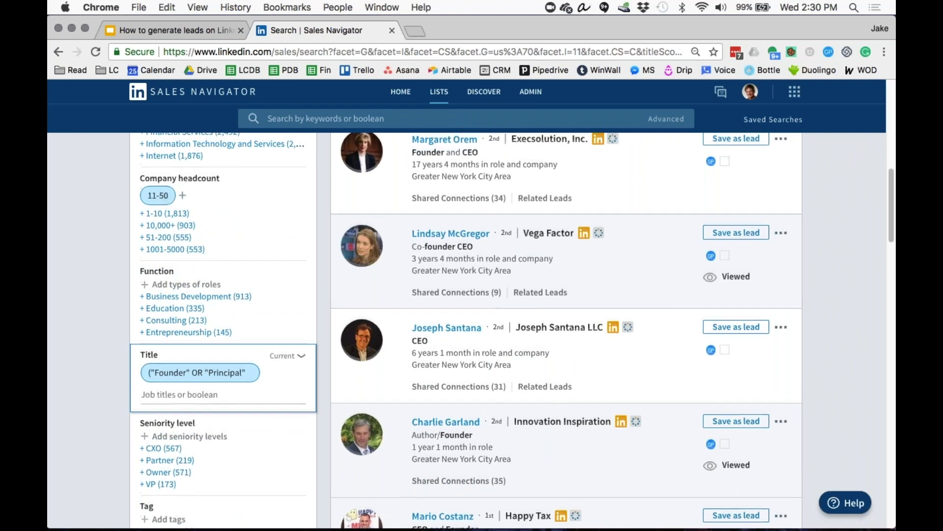
scroll(306, 261, up, 3)
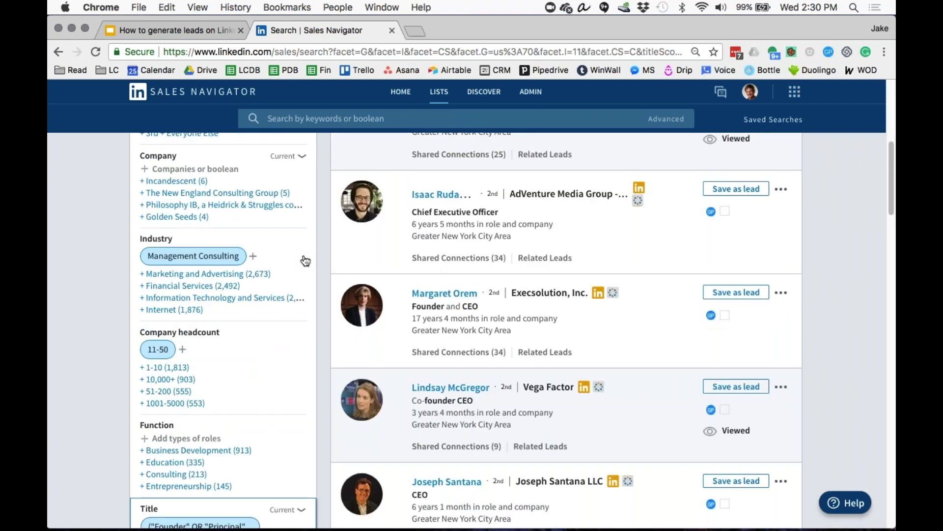
scroll(306, 261, up, 4)
click(172, 332)
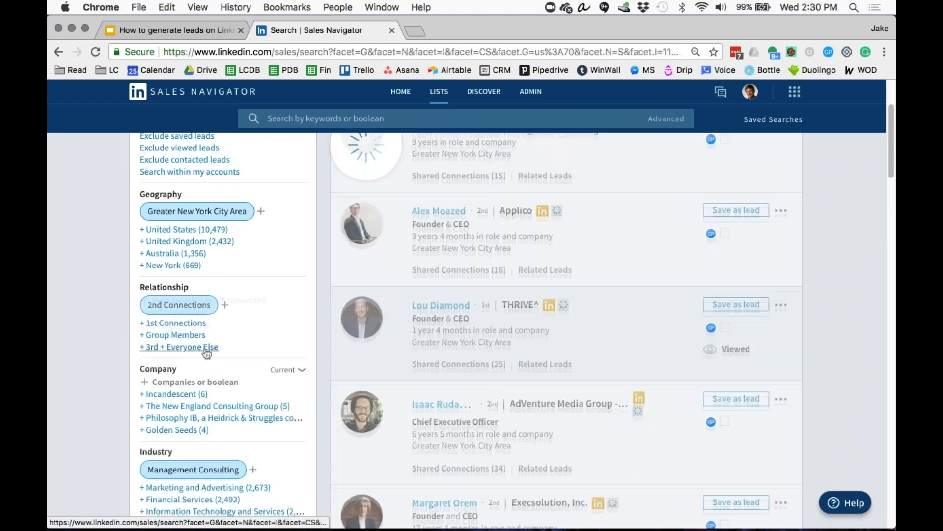
click(224, 352)
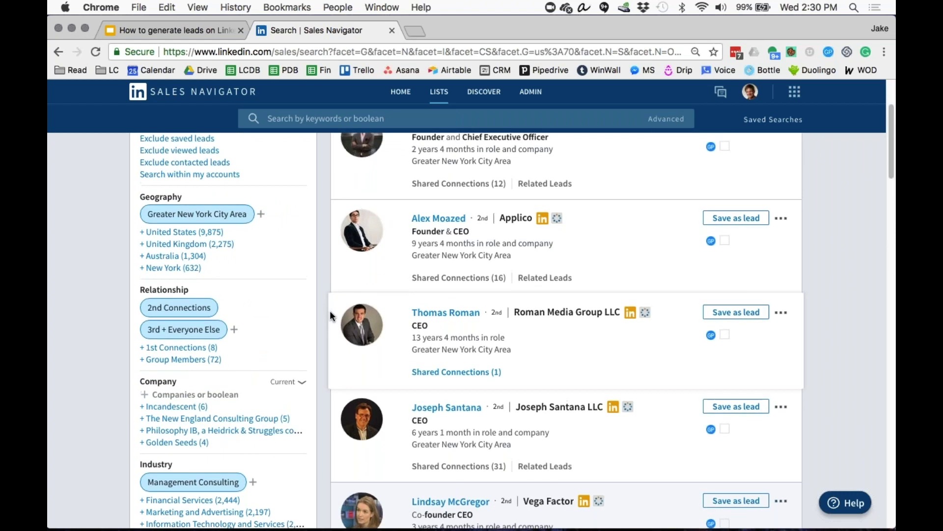
scroll(324, 241, up, 3)
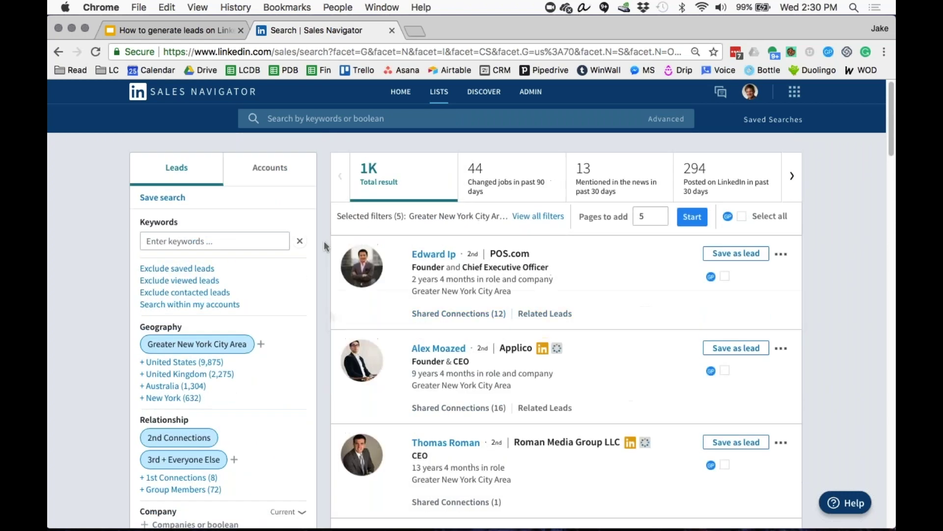
Step: Search the keywords ("healthcare" OR "Sustainability"), reducing leads to 257
click(264, 242)
text((")
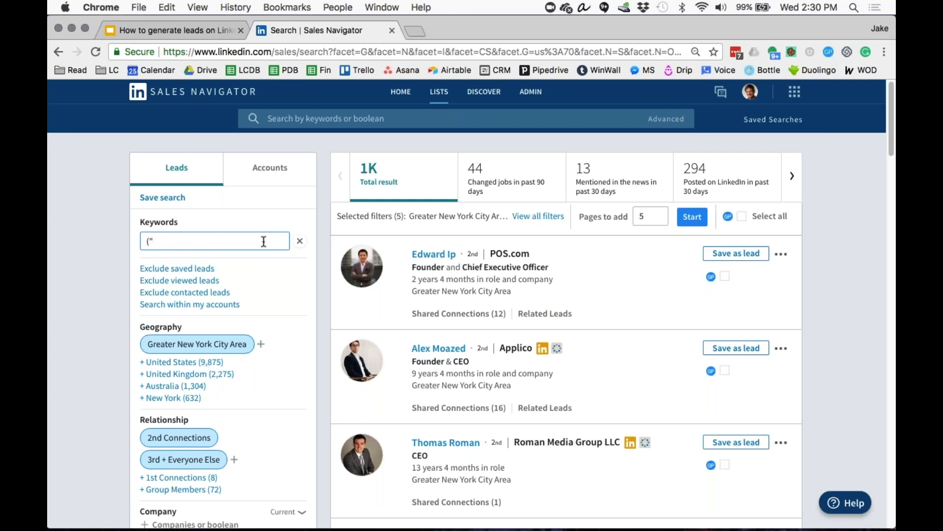
text(healthcare" )
text(AND)
key(BackSpace)
key(BackSpace)
key(BackSpace)
key(BackSpace)
text(OR "Sustaina)
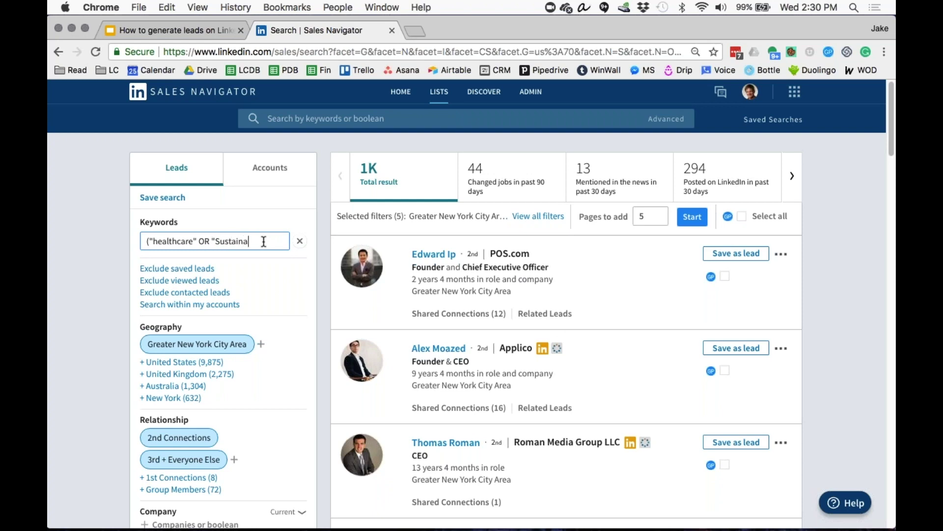
text(bility"))
key(Return)
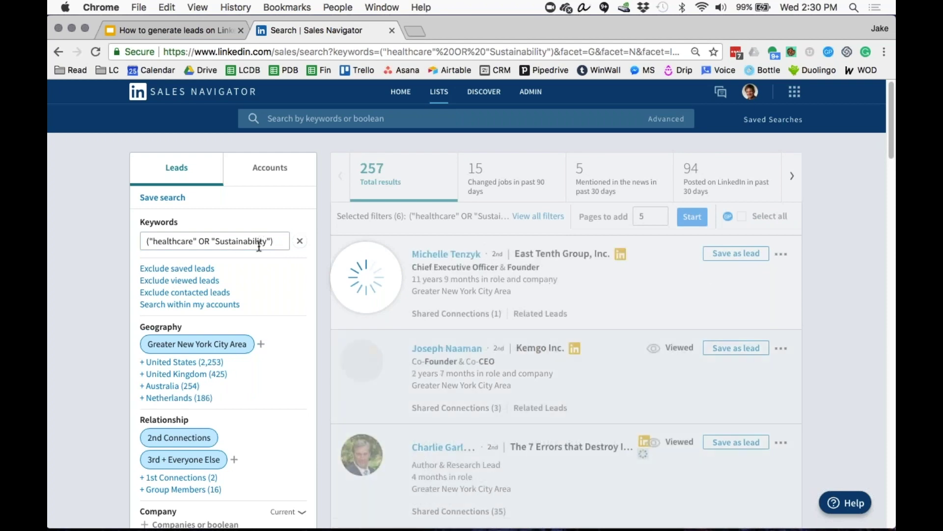
click(283, 239)
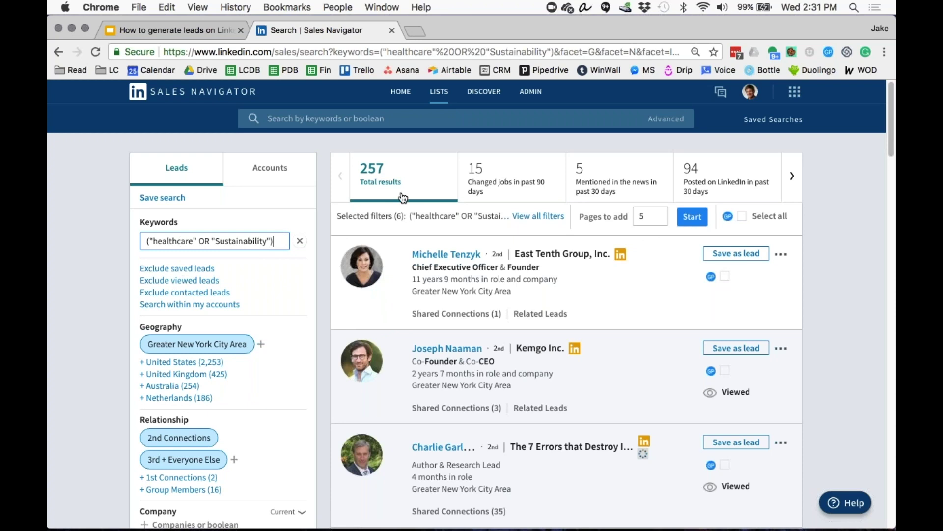
Step: Replace the keywords with "blockchain" and scroll through the 20 resulting leads
key(super+a)
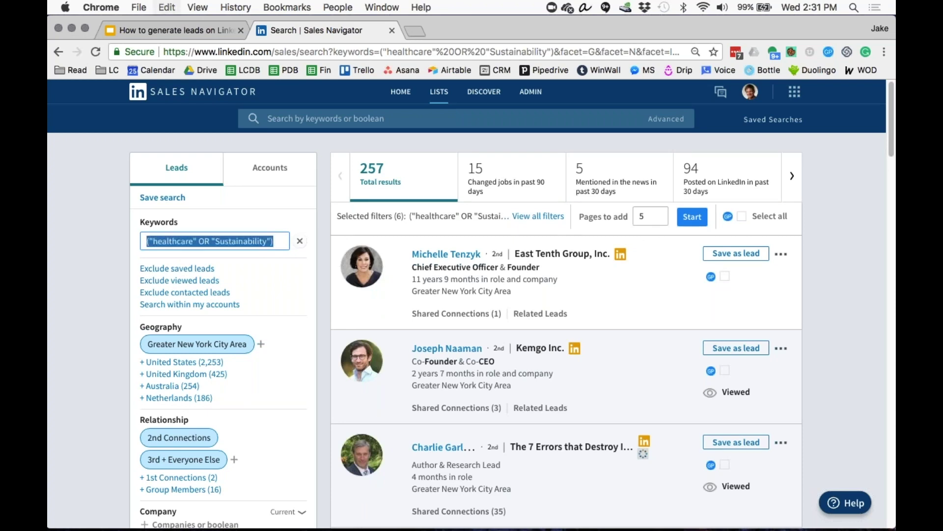
key(BackSpace)
text("blockchain")
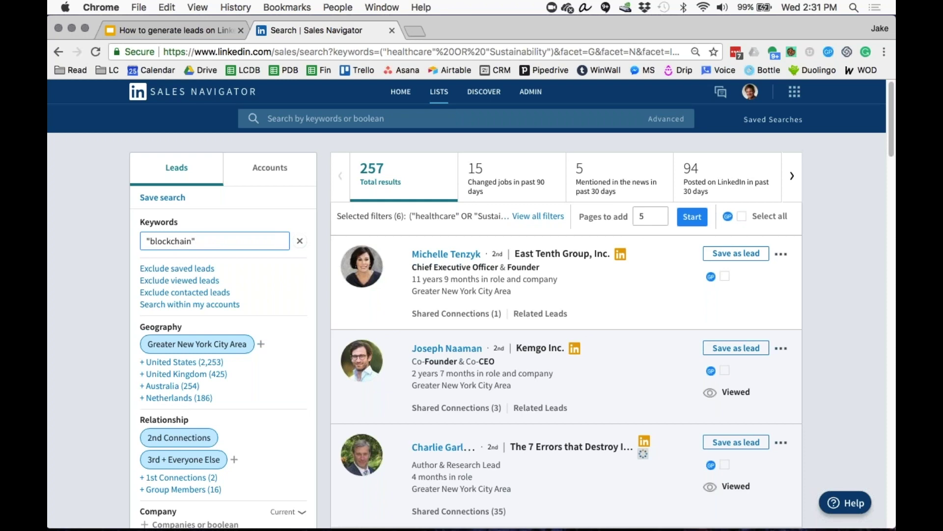
key(Return)
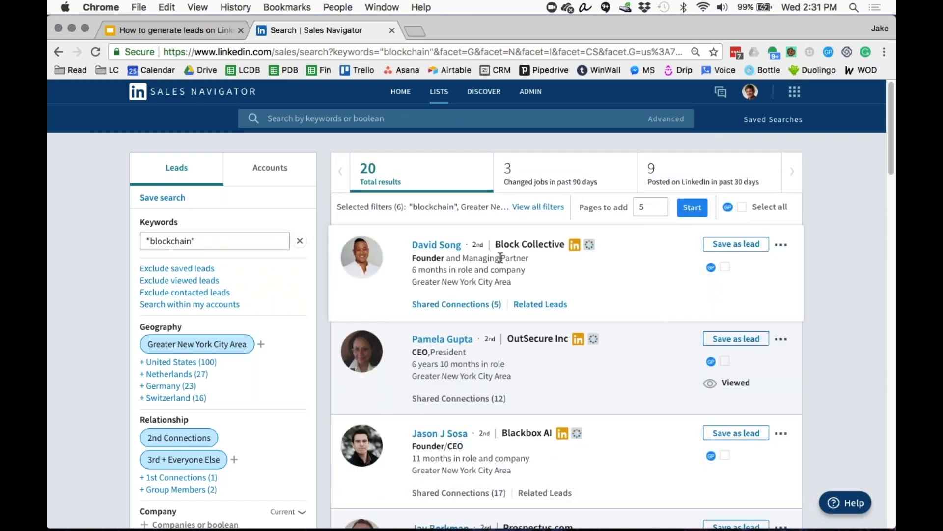
scroll(500, 257, down, 1)
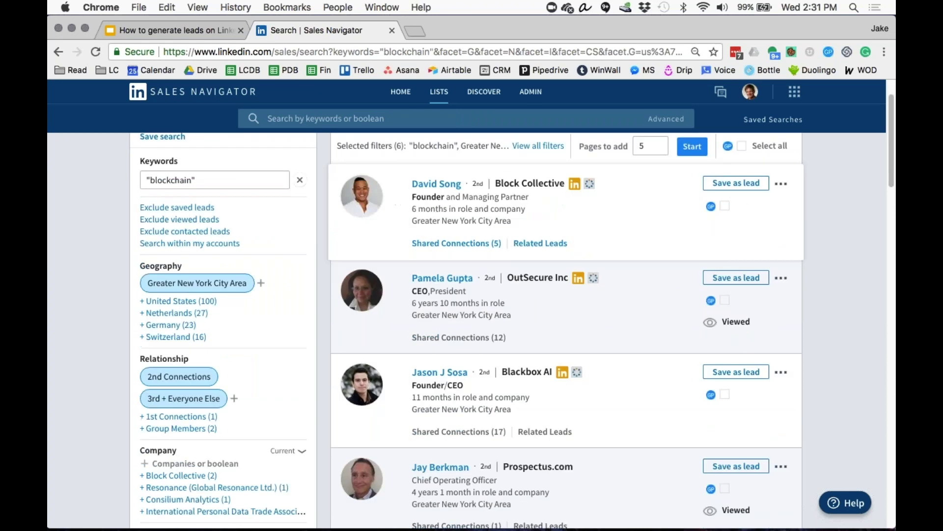
scroll(628, 274, down, 5)
scroll(628, 273, down, 7)
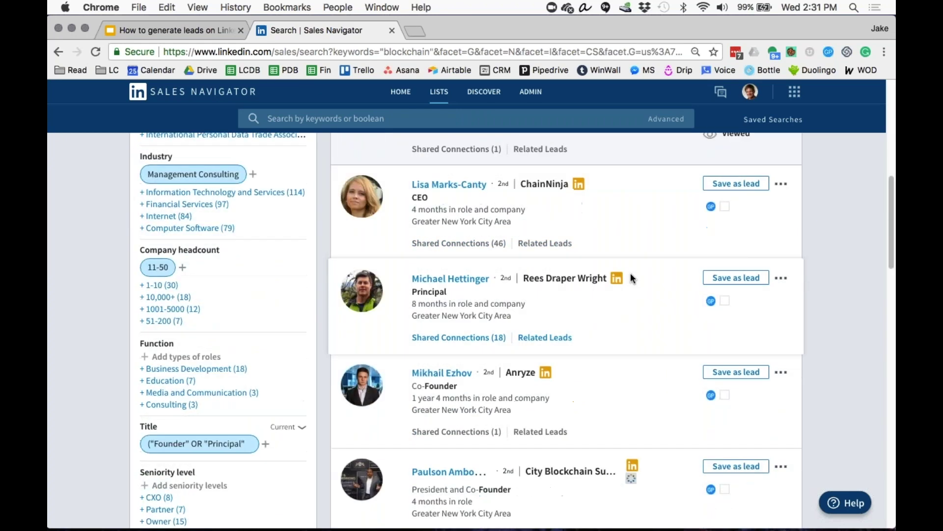
scroll(630, 278, down, 2)
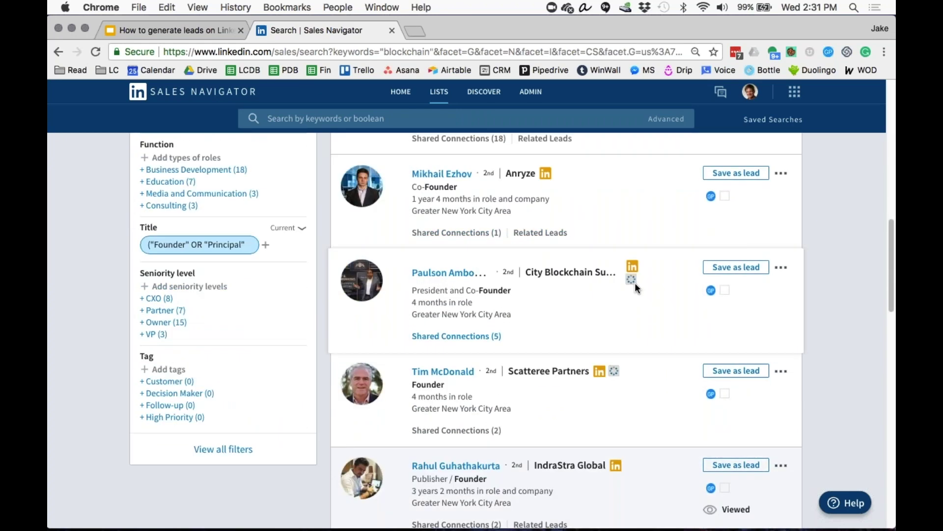
scroll(635, 282, up, 6)
scroll(646, 305, up, 7)
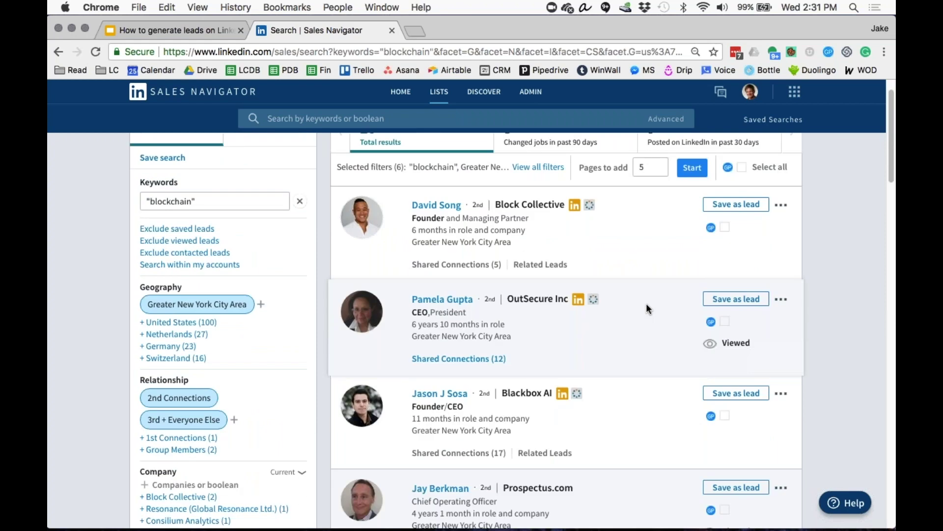
scroll(647, 304, up, 1)
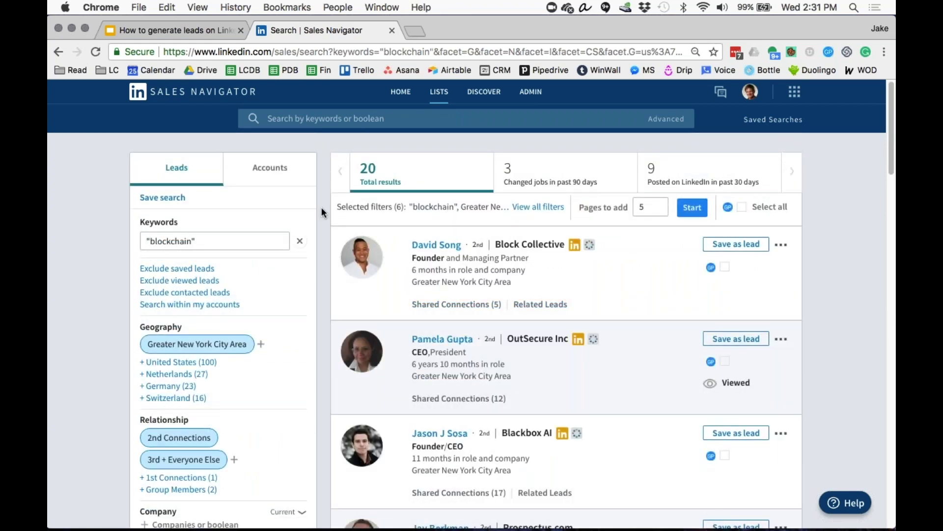
Step: Highlight the blockchain keyword in the search box and scroll the results again
drag(196, 241, 129, 242)
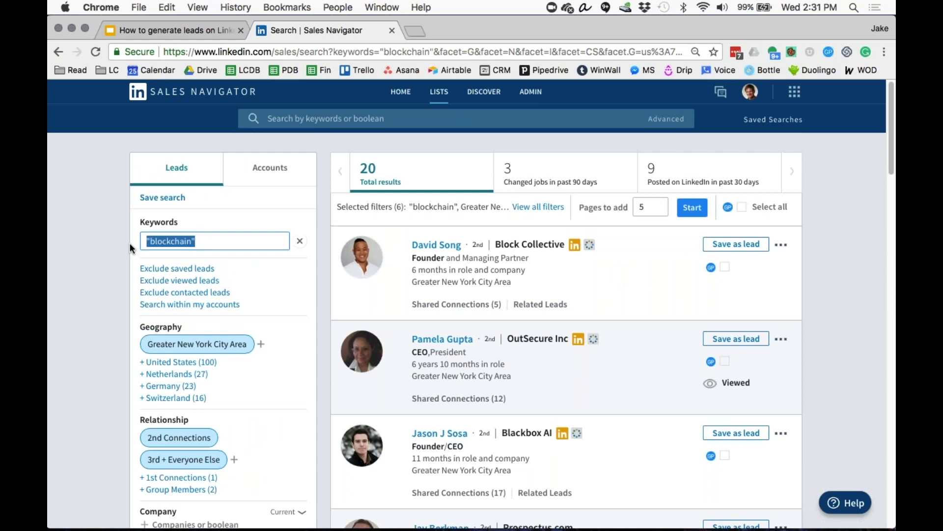
click(205, 243)
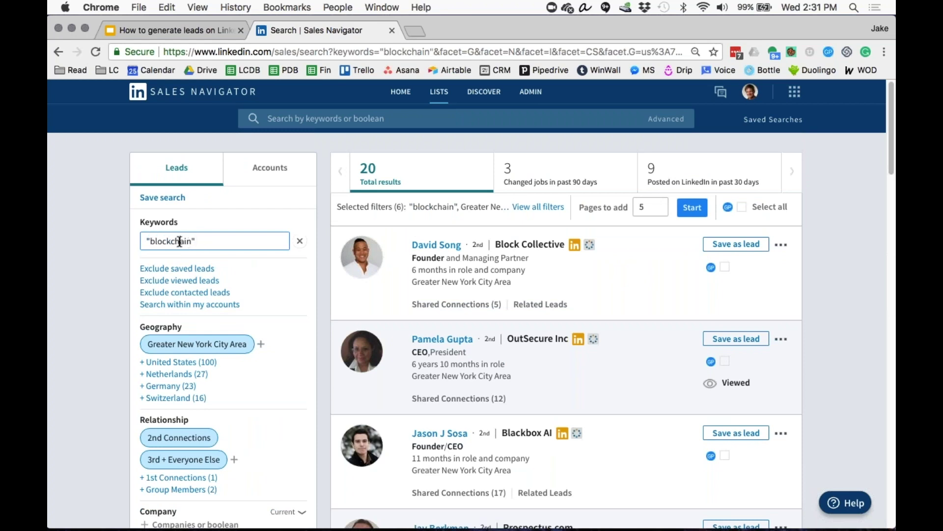
double_click(179, 241)
click(226, 241)
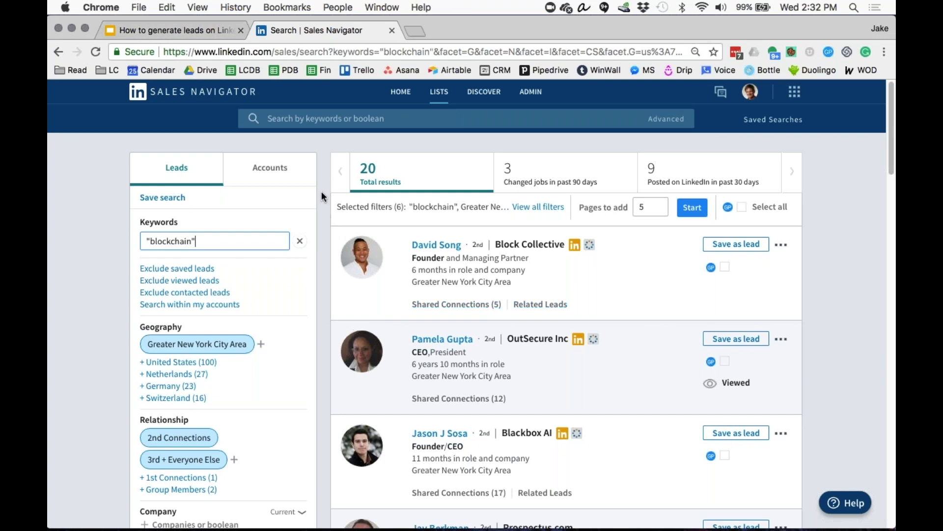
scroll(322, 192, down, 1)
scroll(321, 195, down, 5)
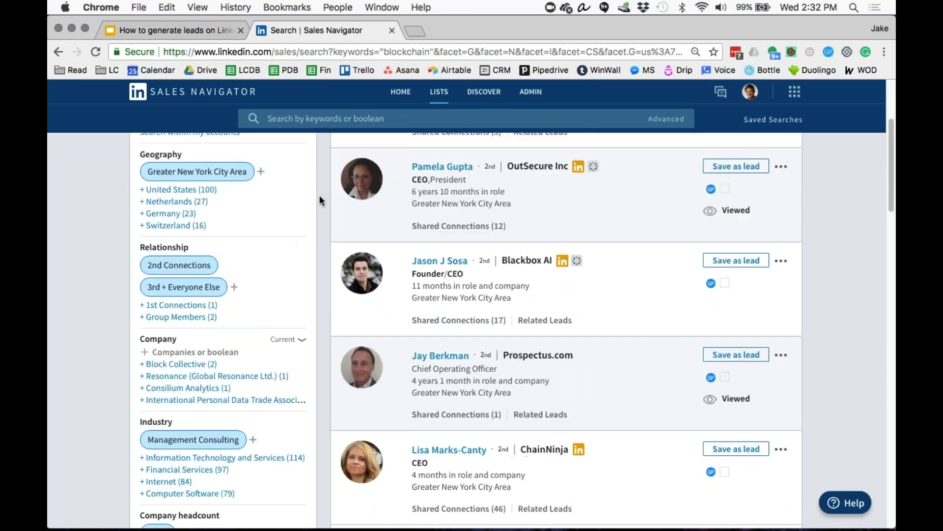
scroll(319, 199, down, 8)
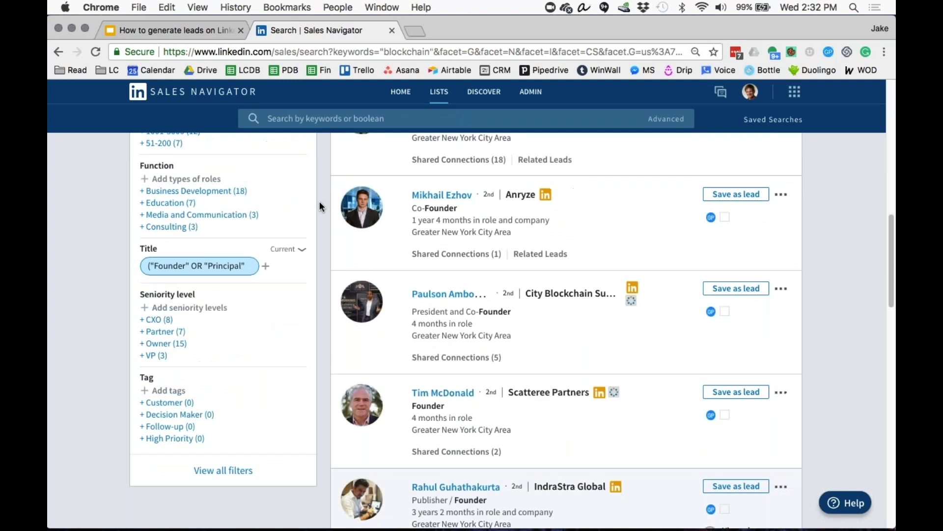
scroll(319, 201, up, 15)
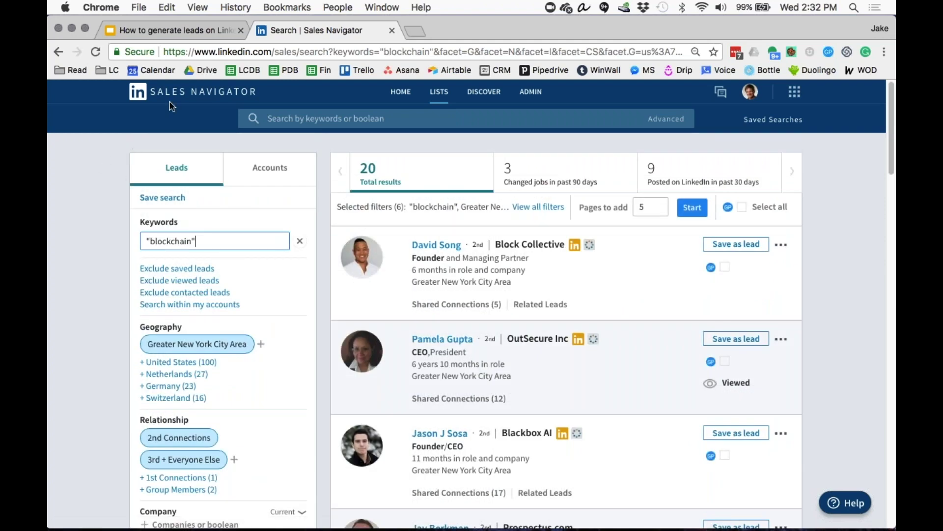
Step: Present slide 28, Traffic, of the webinar deck full screen in Google Slides
click(192, 28)
click(167, 458)
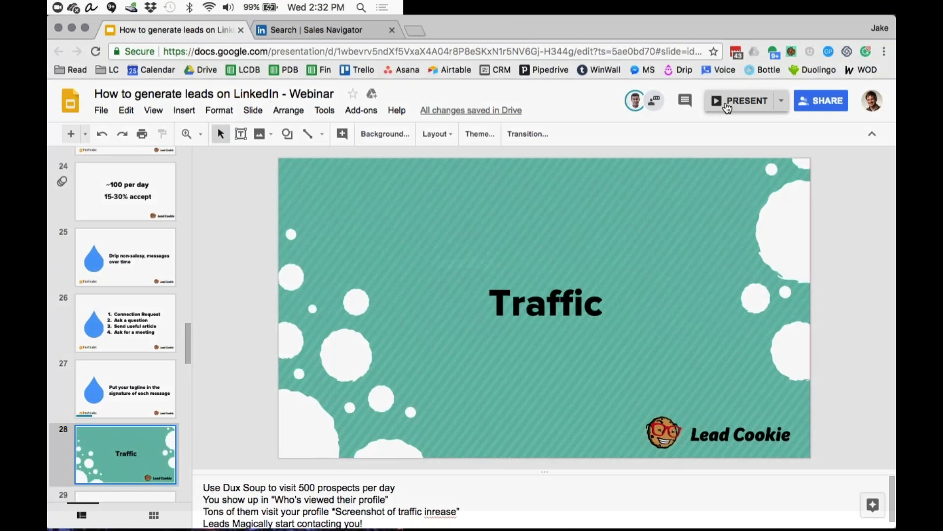
click(727, 103)
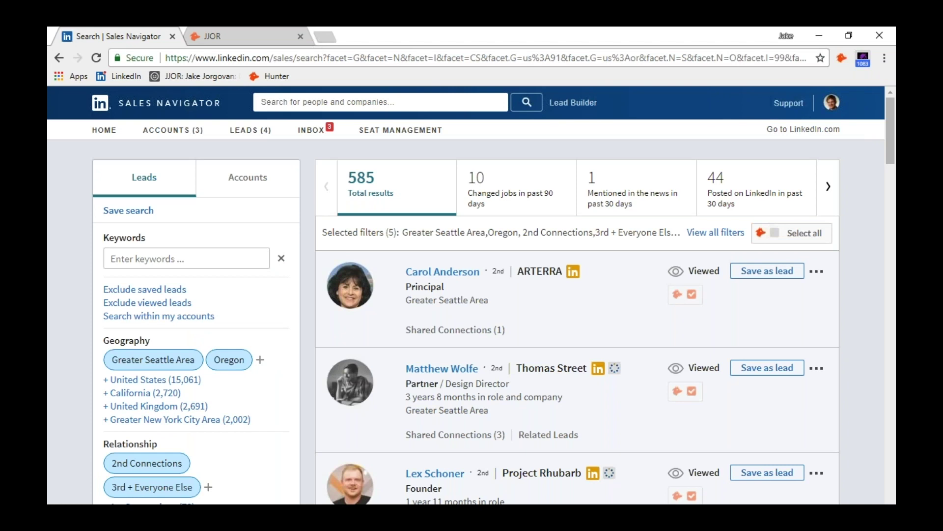
Step: Show the Dux-Soup extension panel over the Sales Navigator results
click(863, 58)
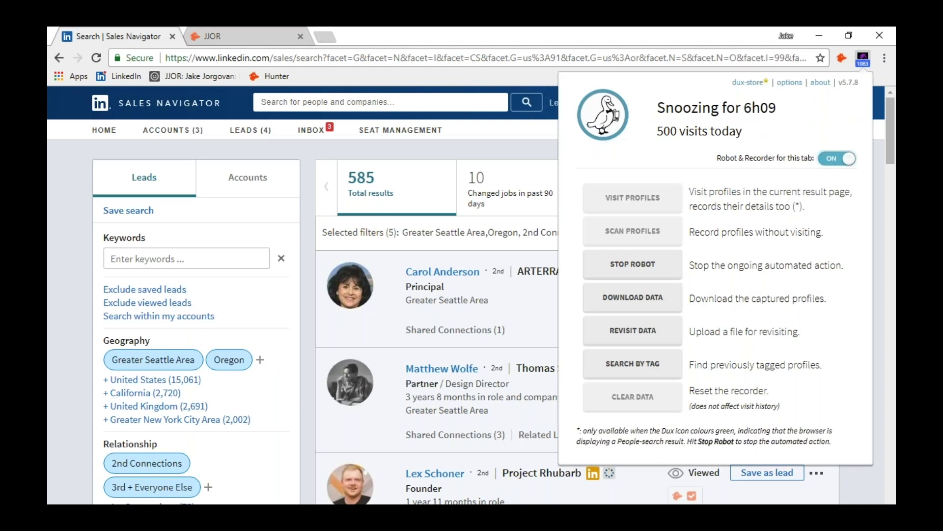